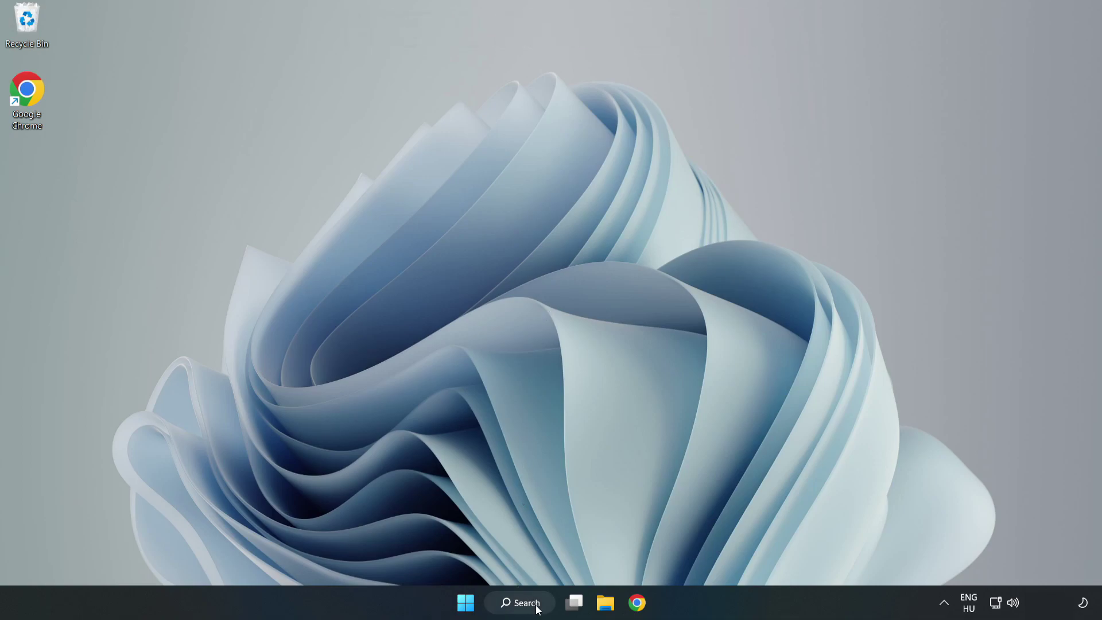
Step: Search Windows for 'device manager' and launch Device Manager from the best match
{"action": "left_click", "coordinate": [526, 603]}
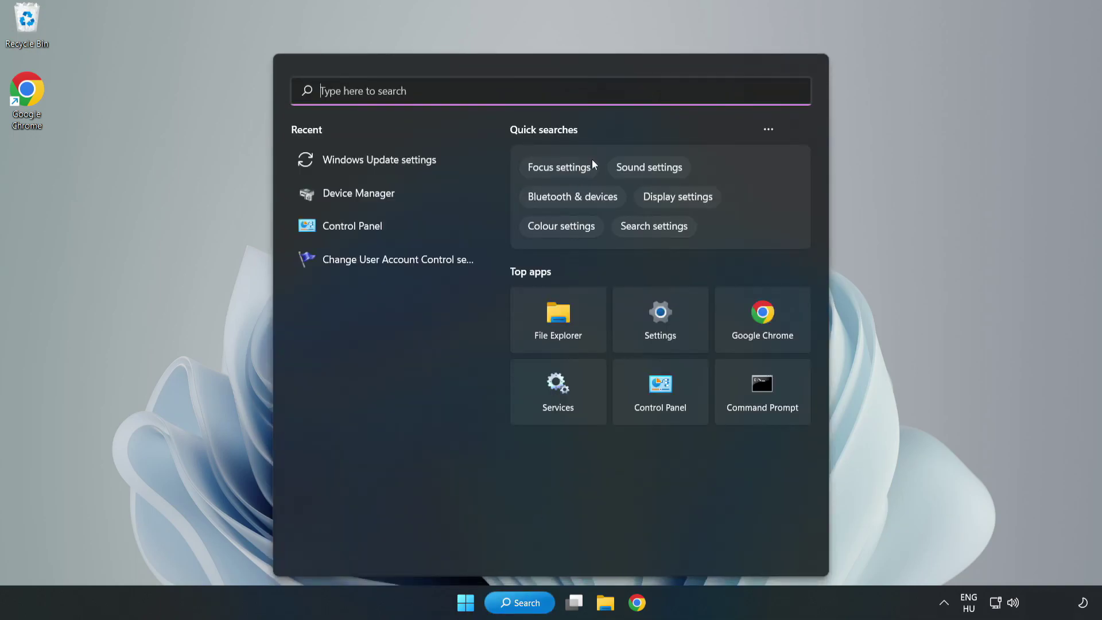
{"action": "type", "text": "device m"}
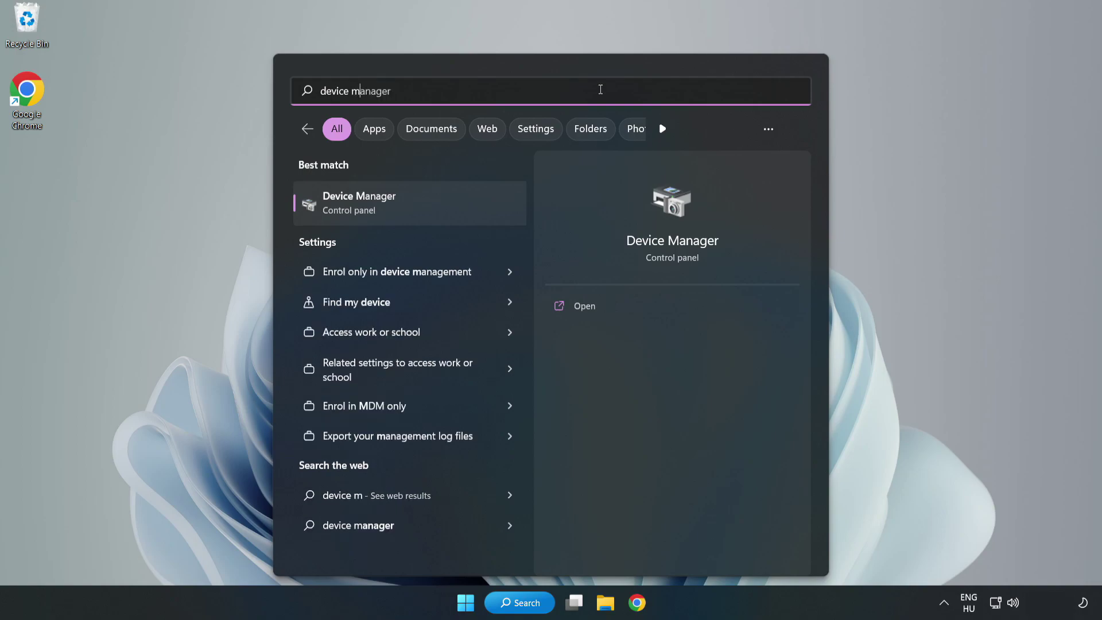
{"action": "type", "text": "anager"}
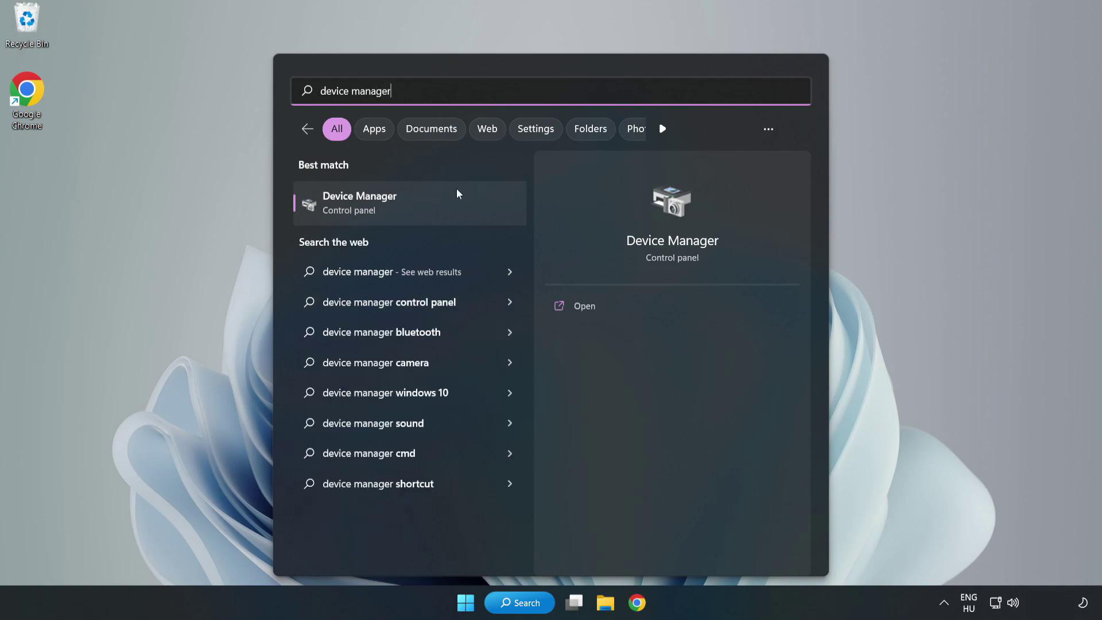
{"action": "left_click", "coordinate": [411, 213]}
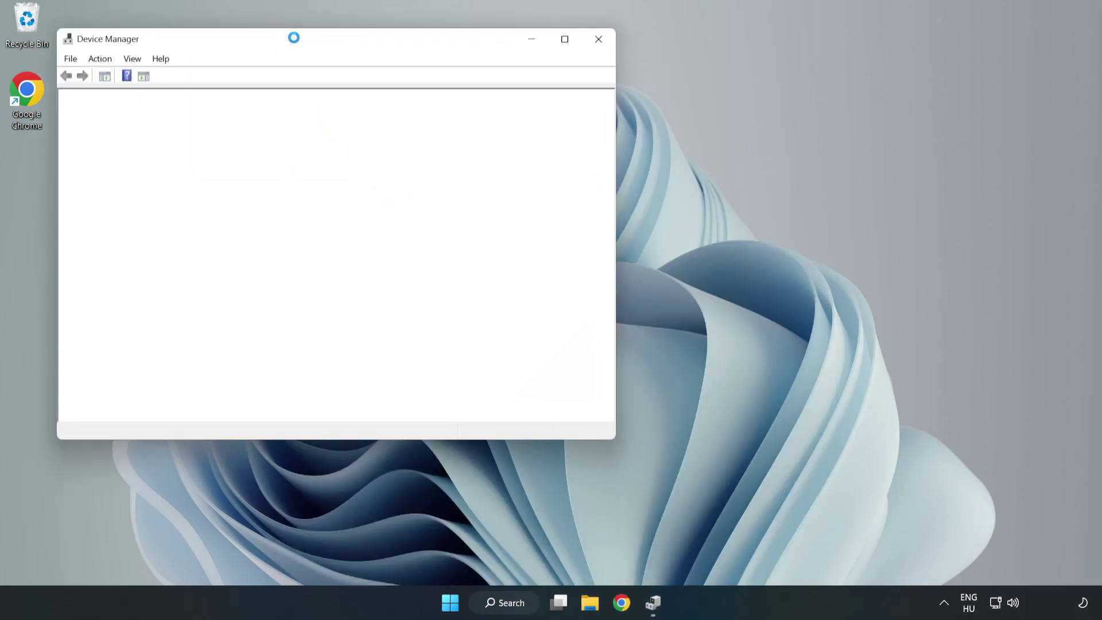
Step: Run an automatic driver search for the VMware SVGA 3D display adapter, then close Device Manager
{"action": "left_click_drag", "start_coordinate": [295, 42], "coordinate": [492, 98]}
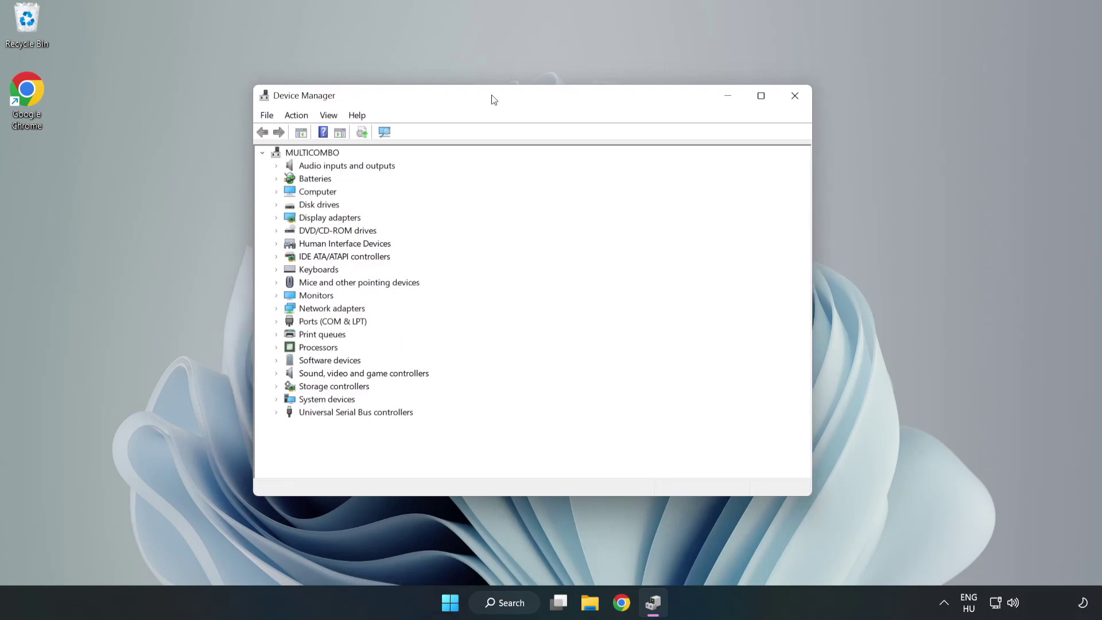
{"action": "left_click", "coordinate": [295, 218]}
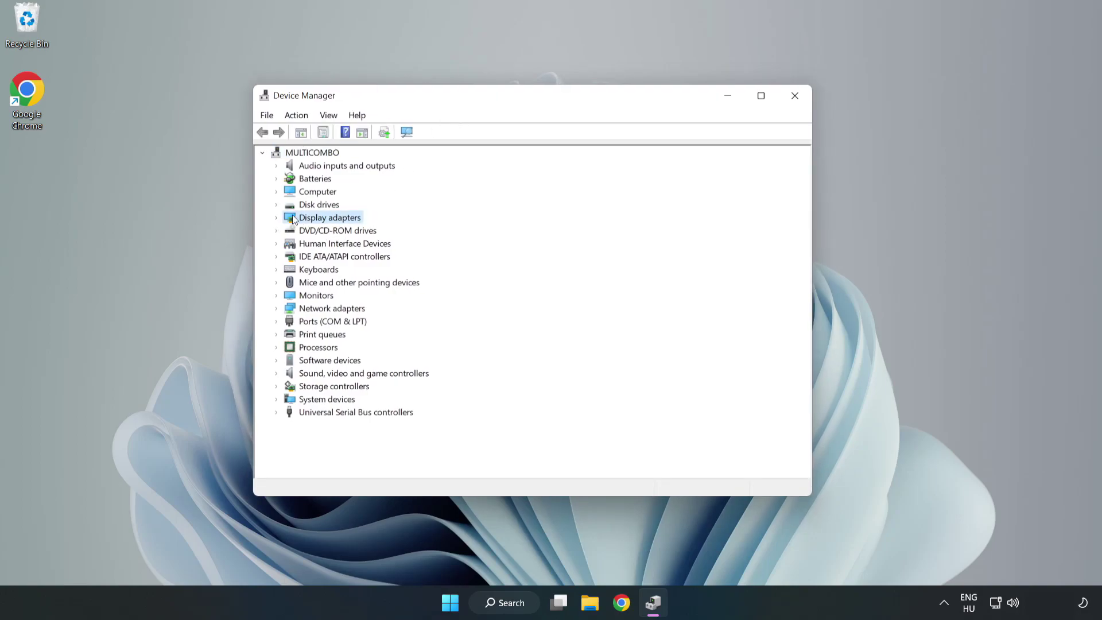
{"action": "left_click", "coordinate": [277, 217]}
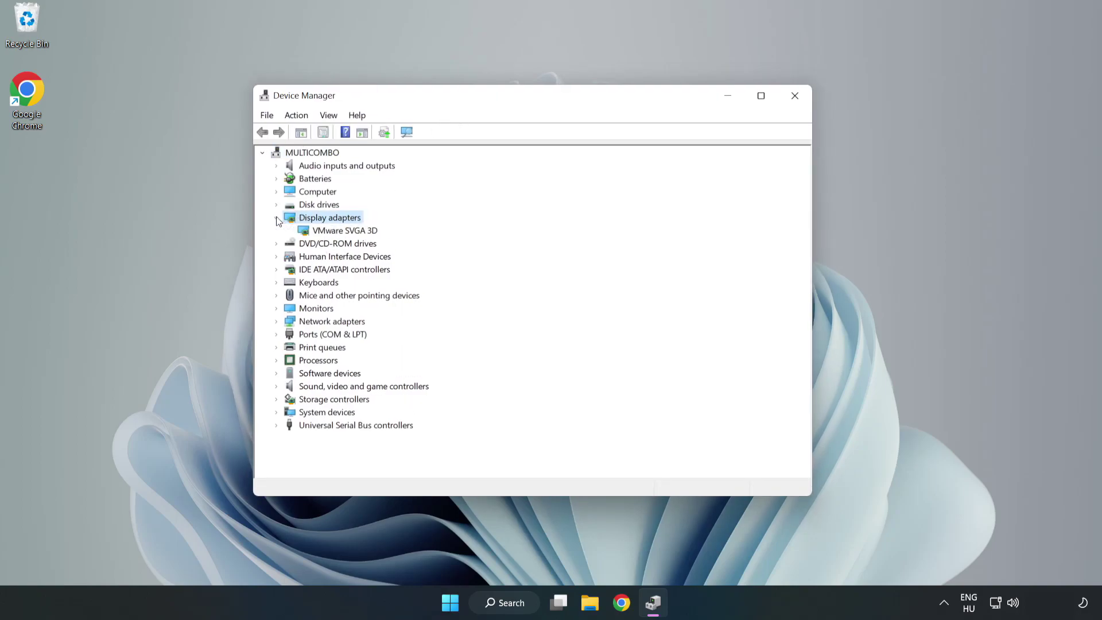
{"action": "left_click", "coordinate": [306, 231]}
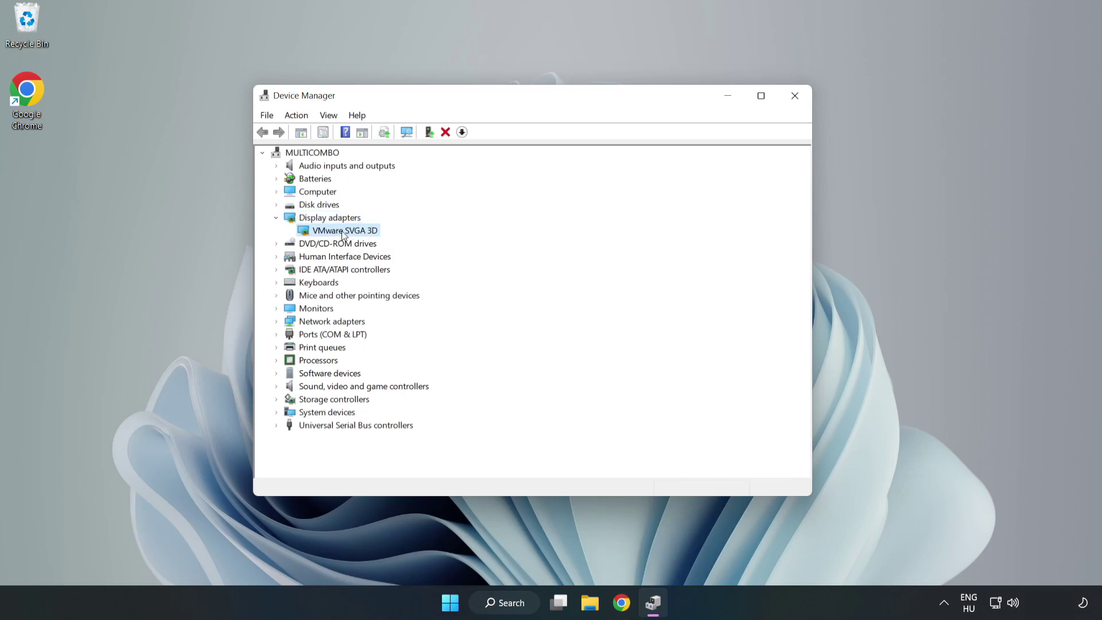
{"action": "right_click", "coordinate": [341, 235]}
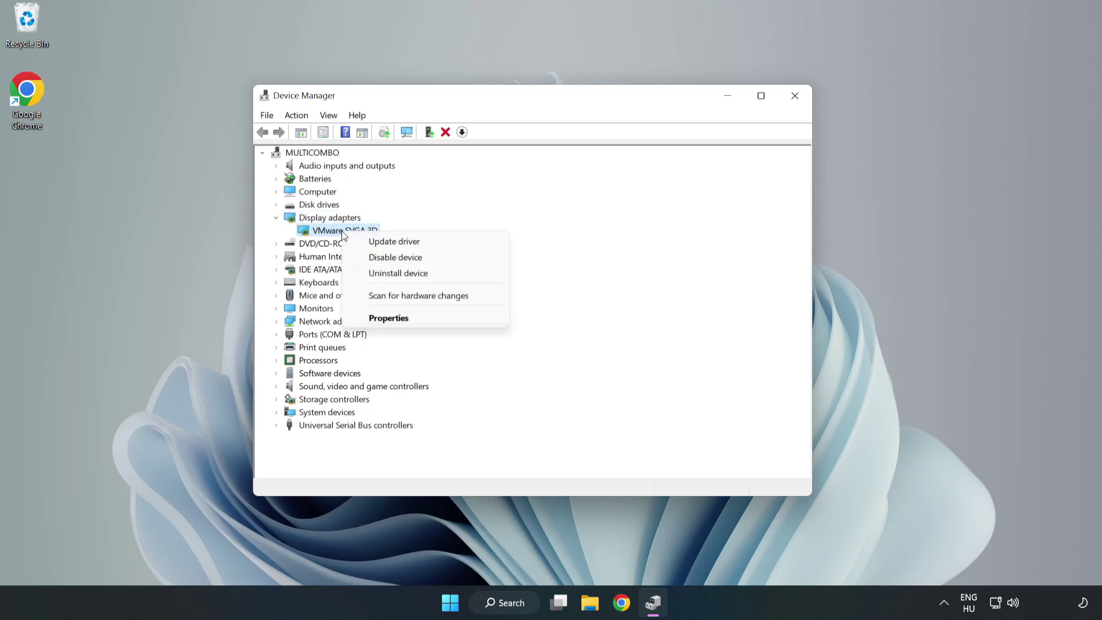
{"action": "left_click", "coordinate": [428, 246]}
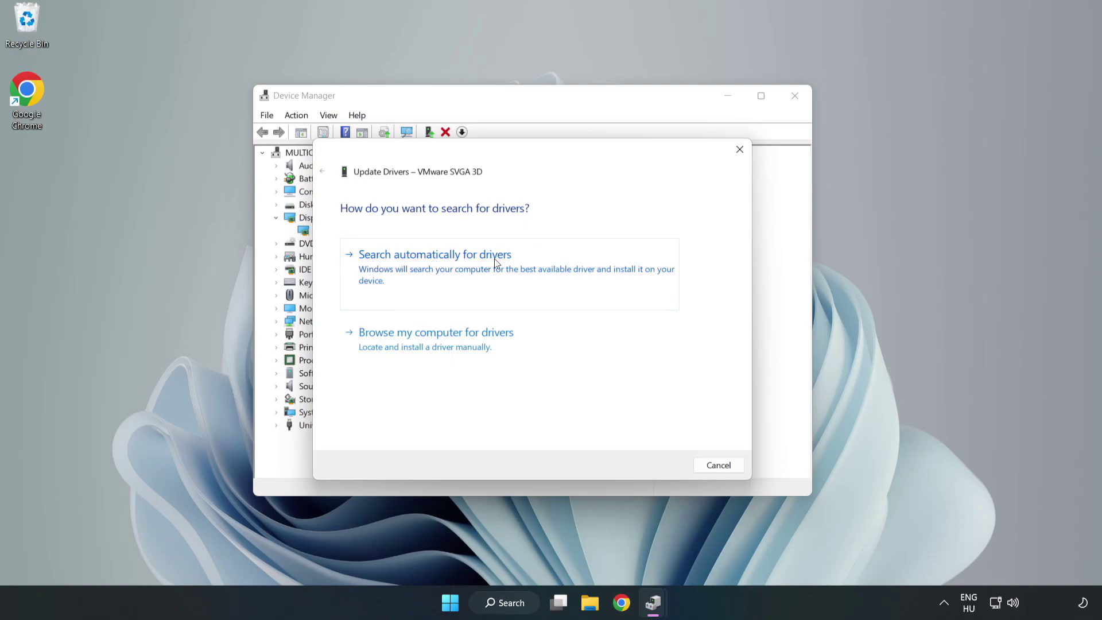
{"action": "left_click", "coordinate": [437, 267]}
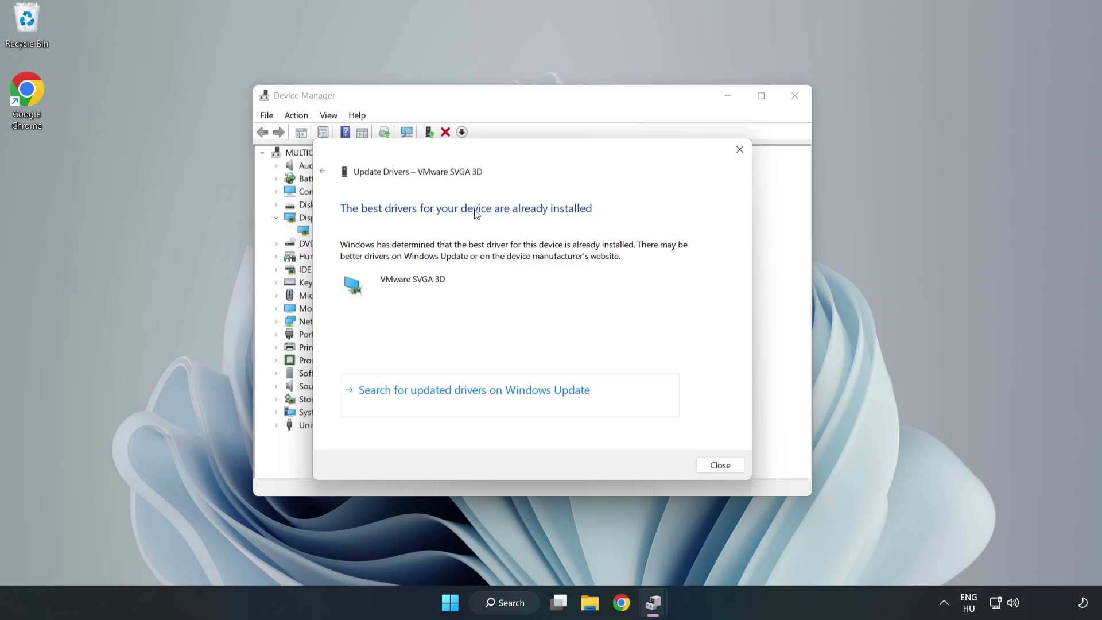
{"action": "left_click", "coordinate": [720, 466]}
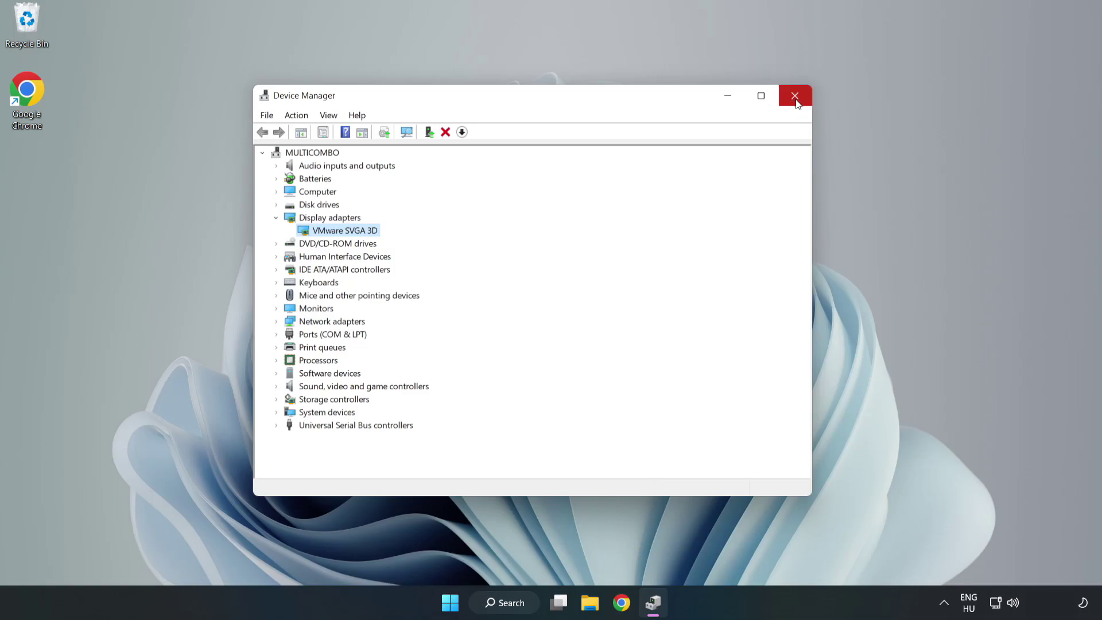
{"action": "left_click", "coordinate": [796, 96]}
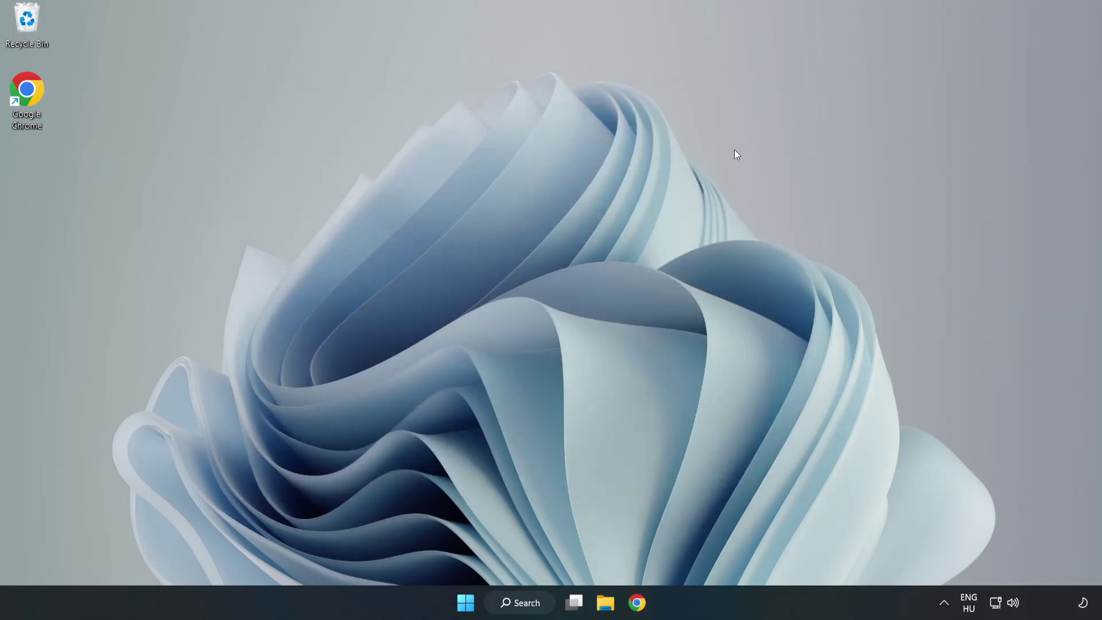
Step: Open Windows Search to look up 'updates' for Windows Update settings
{"action": "left_click", "coordinate": [517, 603]}
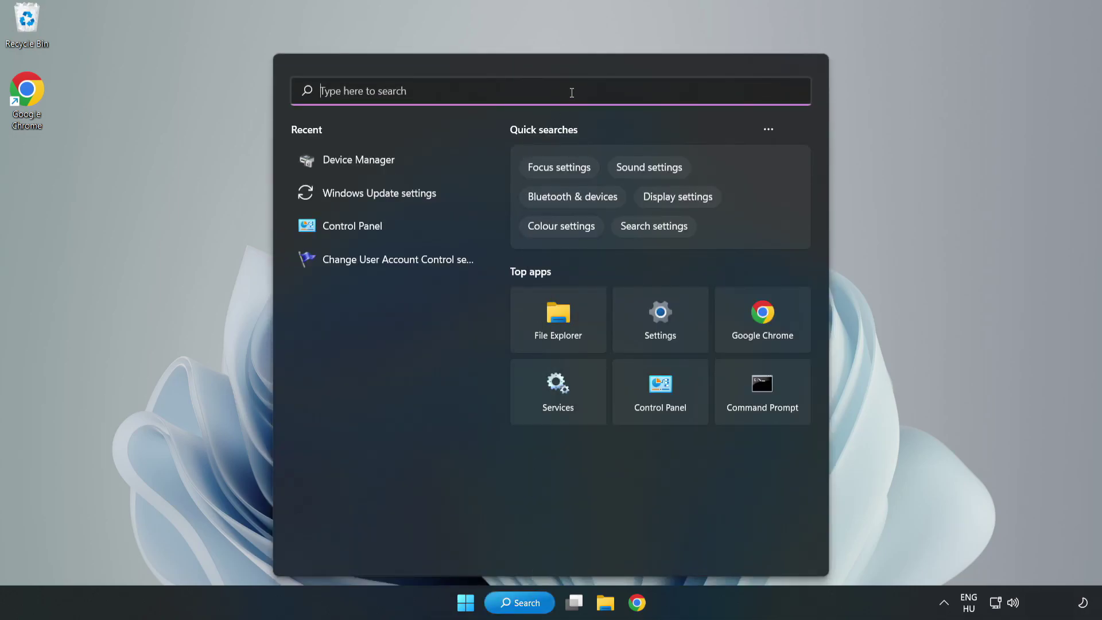
{"action": "type", "text": "updates"}
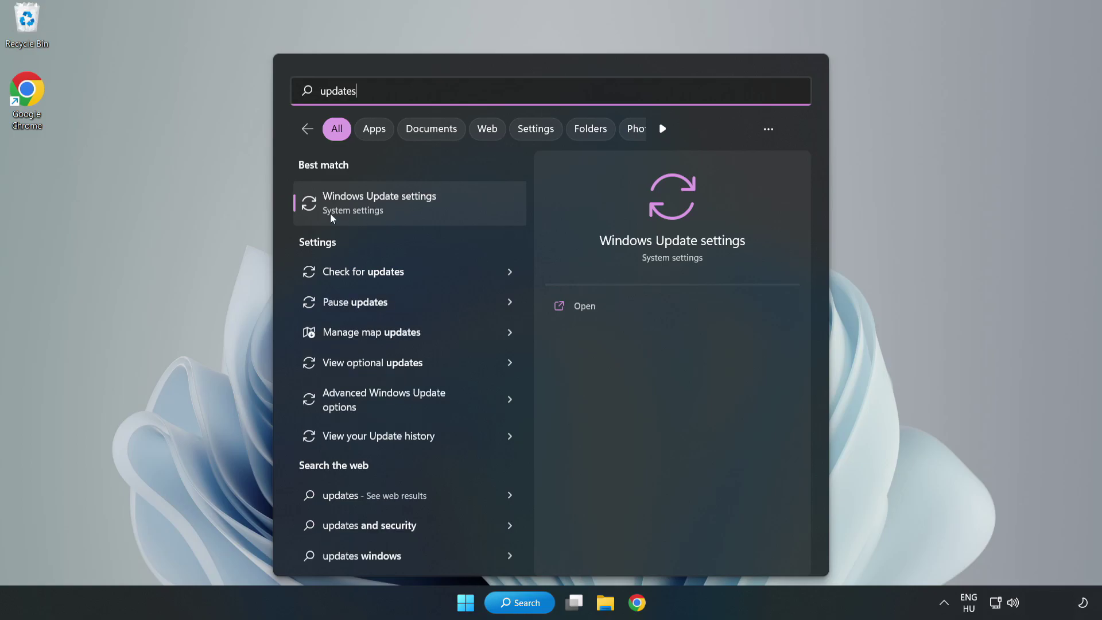
Step: Run a fresh Windows Update check in maximized Settings until up to date, then close Settings
{"action": "left_click", "coordinate": [392, 204]}
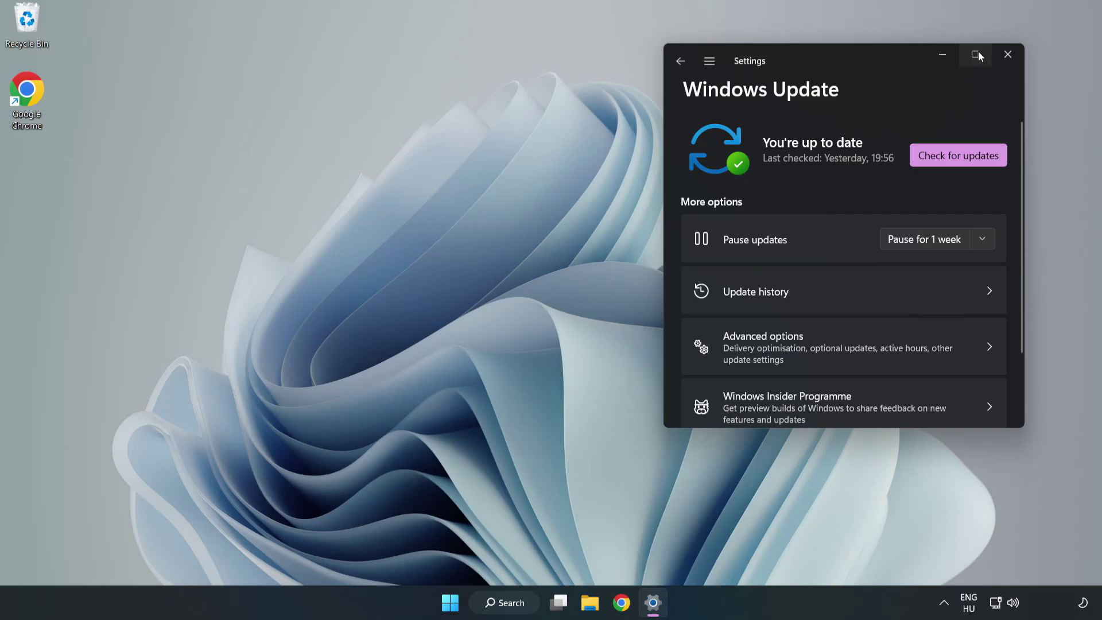
{"action": "left_click", "coordinate": [976, 54]}
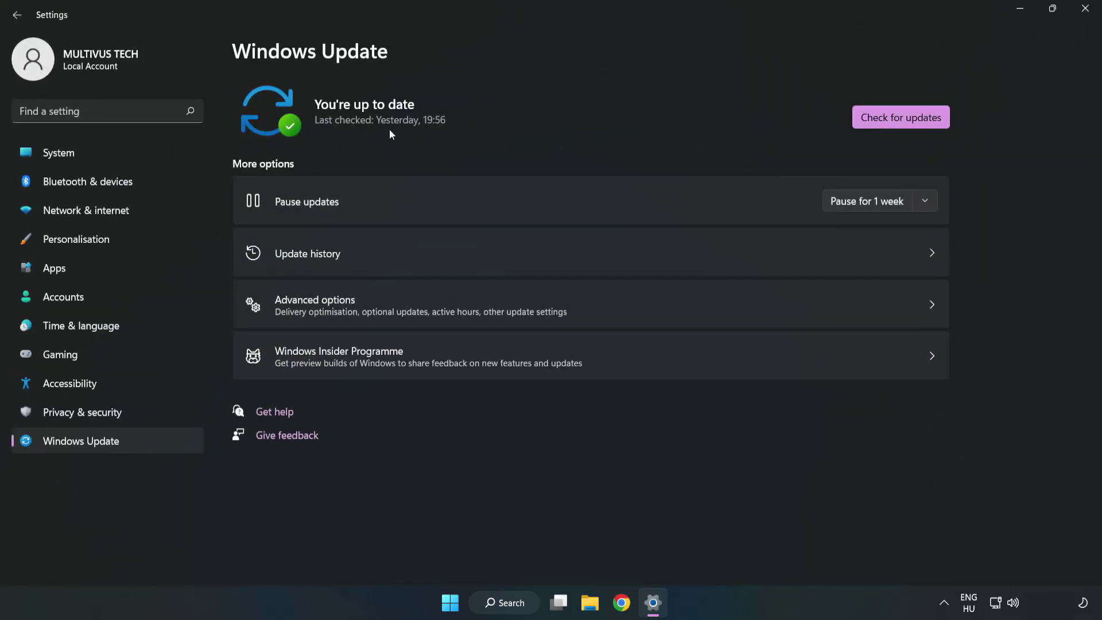
{"action": "left_click", "coordinate": [906, 119]}
{"action": "left_click", "coordinate": [1085, 9]}
{"action": "left_click", "coordinate": [91, 94]}
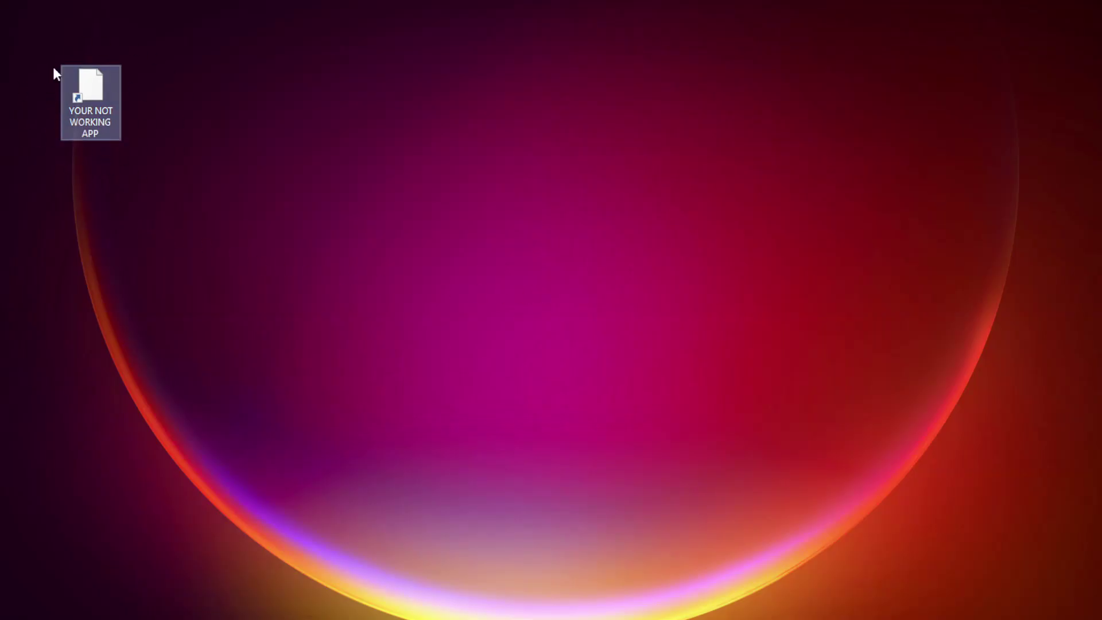
Step: Open Properties for the YOUR NOT WORKING APP desktop shortcut and centre the dialog
{"action": "right_click", "coordinate": [89, 82]}
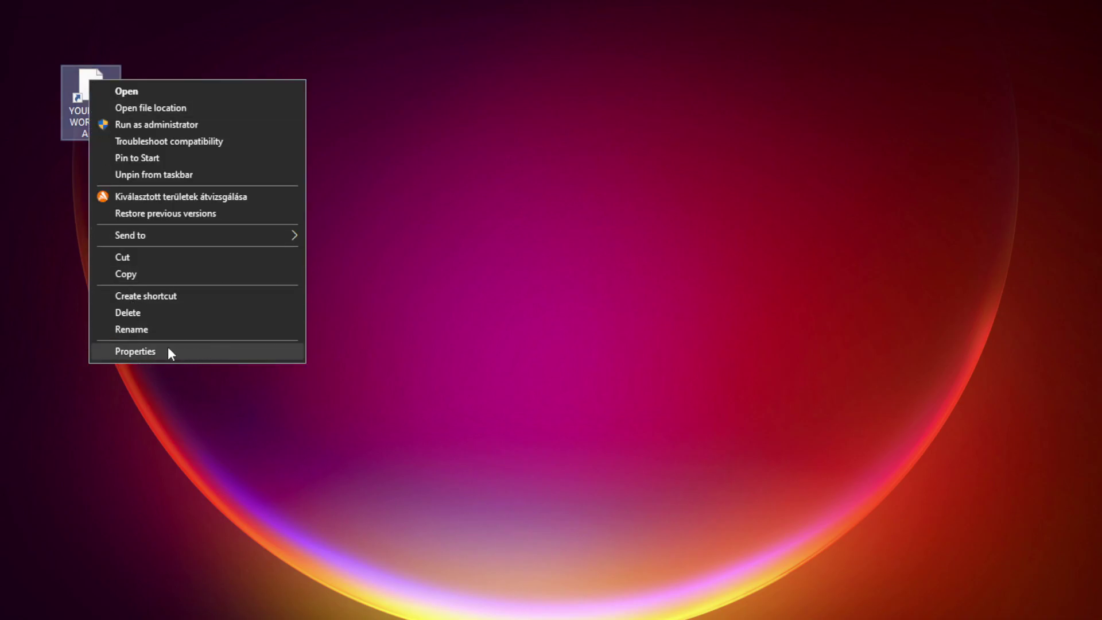
{"action": "left_click", "coordinate": [221, 351]}
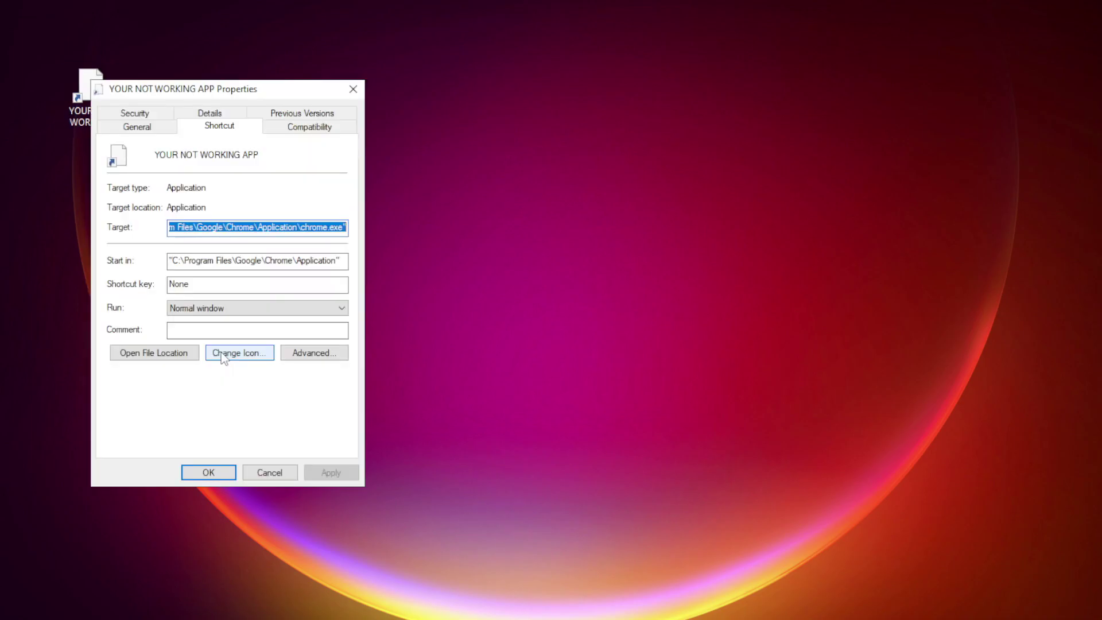
{"action": "mouse_move", "coordinate": [212, 82]}
{"action": "left_mouse_down"}
{"action": "mouse_move", "coordinate": [539, 76]}
{"action": "mouse_move", "coordinate": [556, 124]}
{"action": "left_mouse_up"}
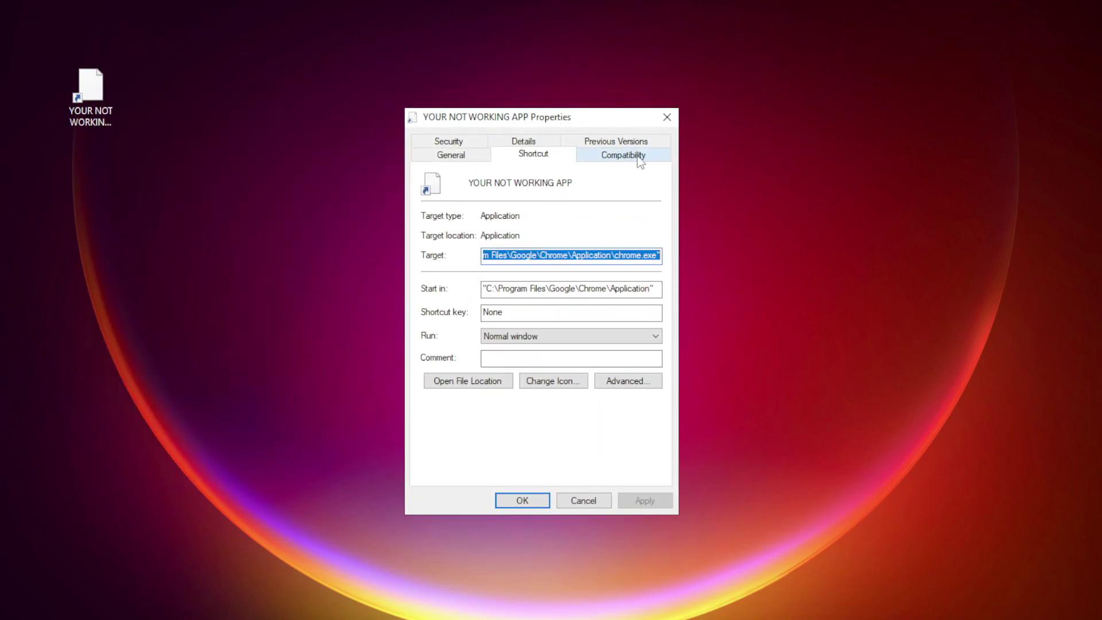
Step: Set the shortcut's compatibility mode to Windows 8 and save the settings with Apply and OK
{"action": "left_click", "coordinate": [647, 160]}
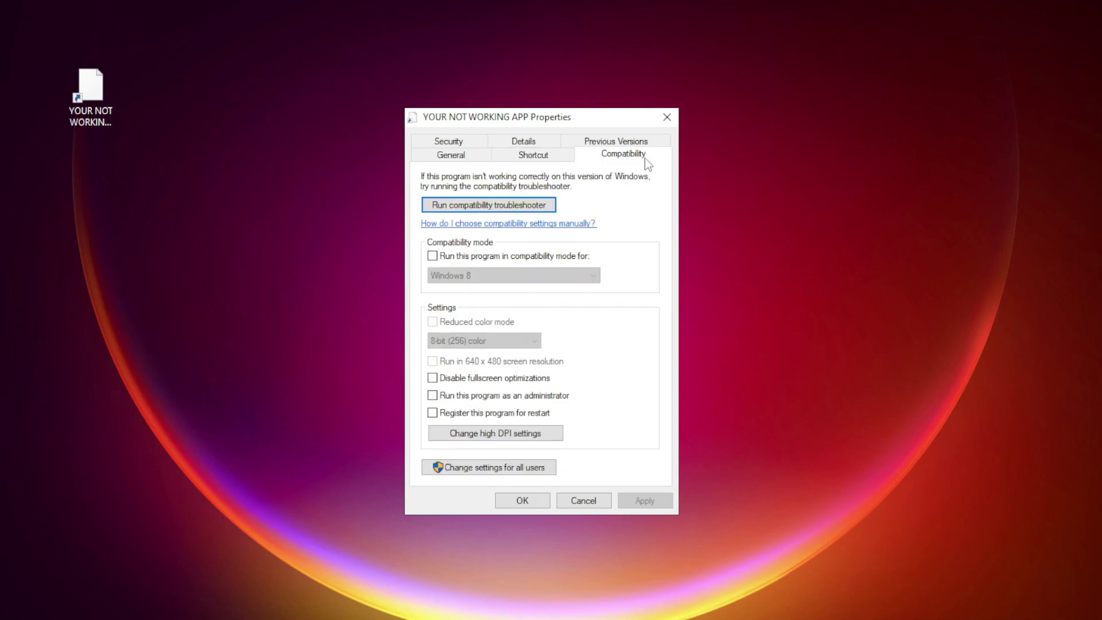
{"action": "left_click", "coordinate": [448, 256]}
{"action": "left_click", "coordinate": [513, 276]}
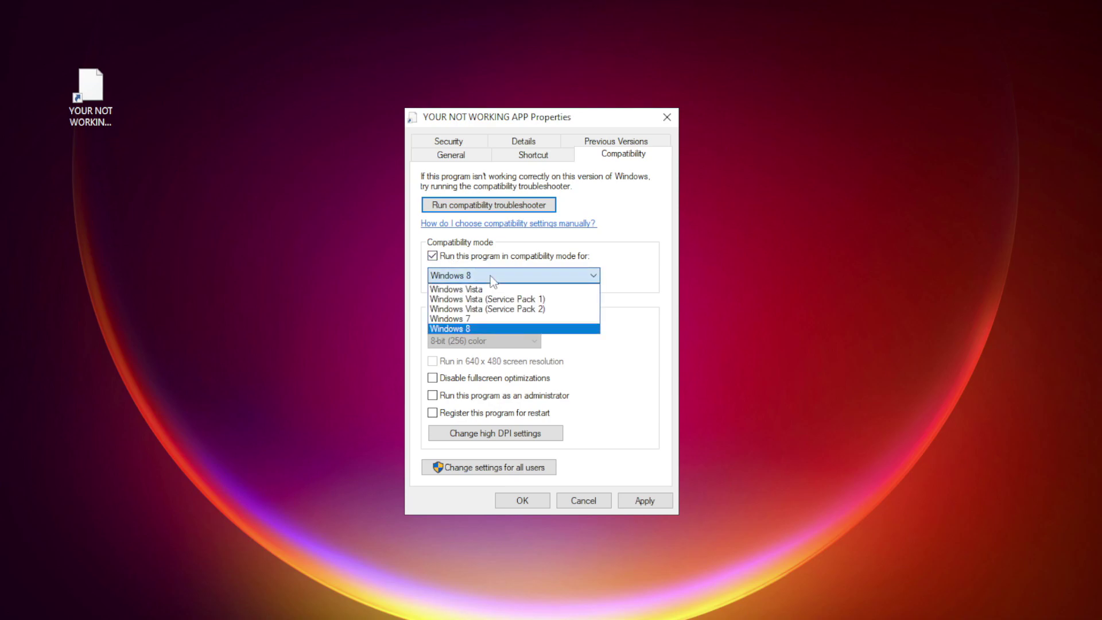
{"action": "left_click", "coordinate": [482, 328]}
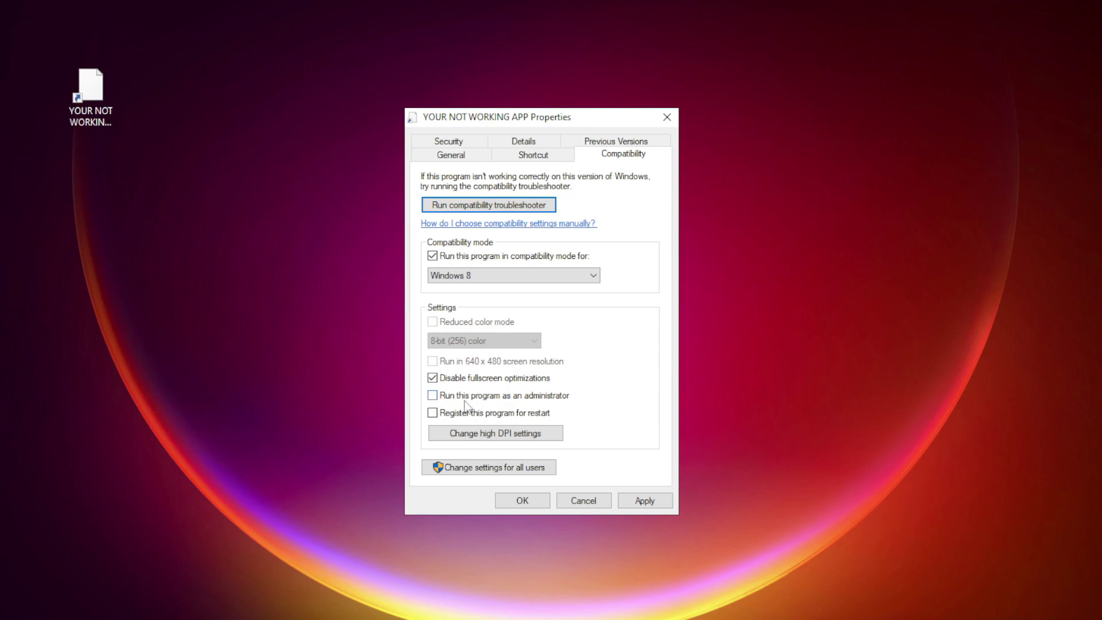
{"action": "left_click", "coordinate": [657, 506]}
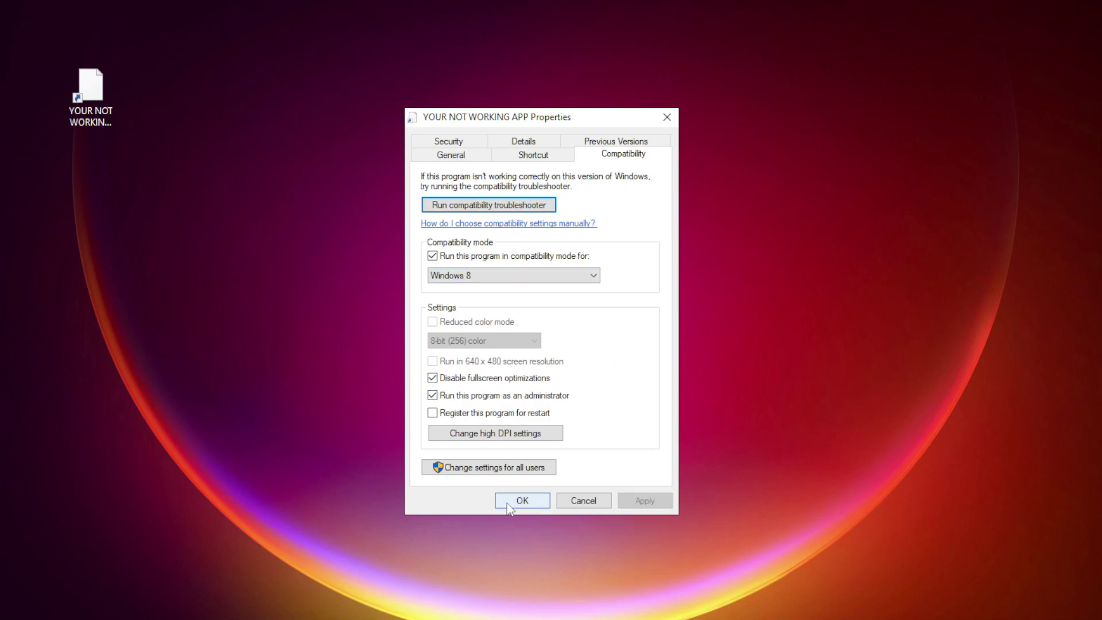
{"action": "left_click", "coordinate": [522, 501]}
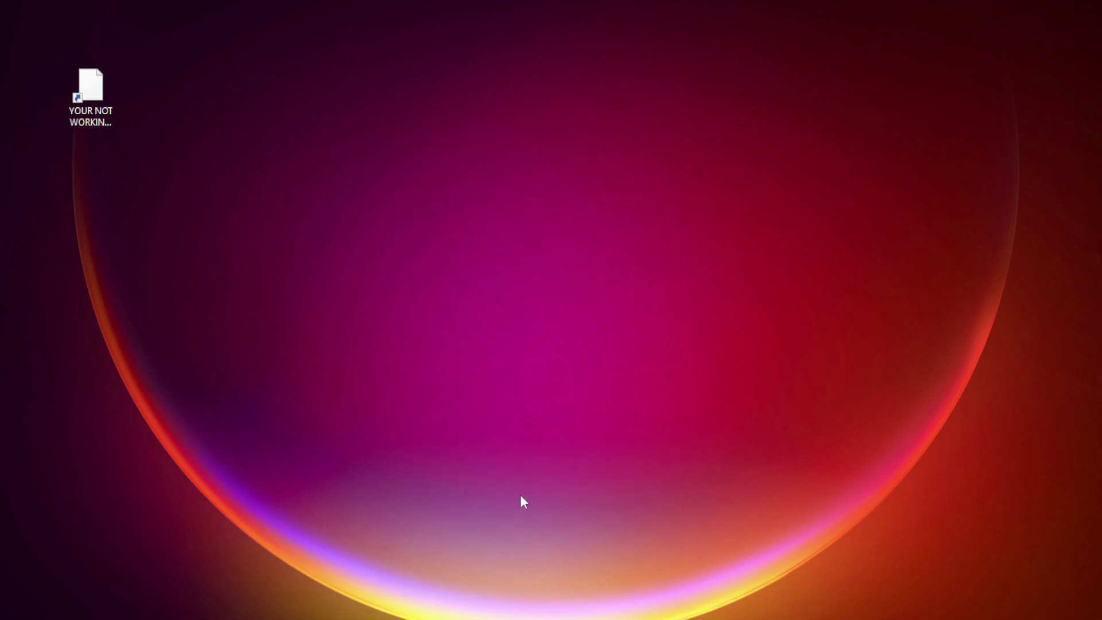
Step: Launch Task Manager from the Start button's Win+X menu
{"action": "left_click", "coordinate": [85, 96]}
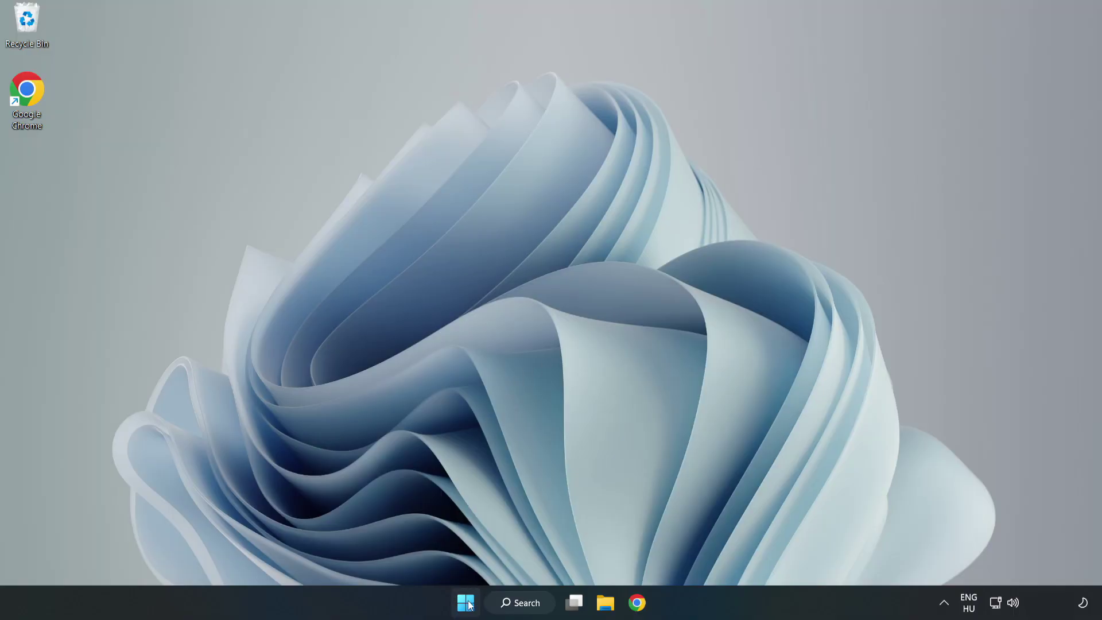
{"action": "right_click", "coordinate": [466, 604]}
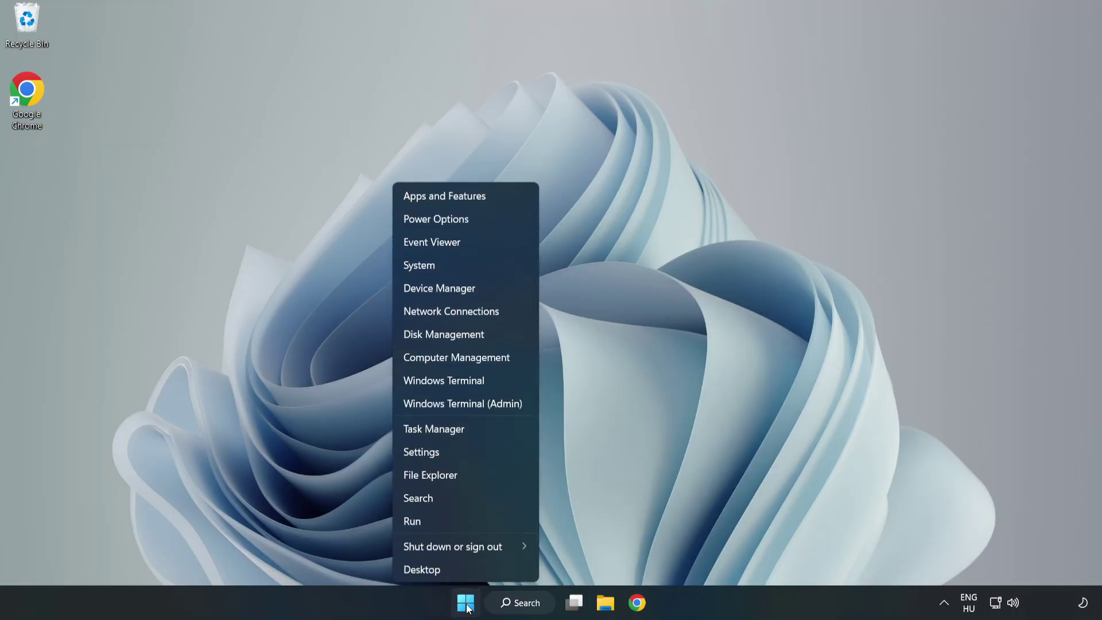
{"action": "left_click", "coordinate": [464, 428]}
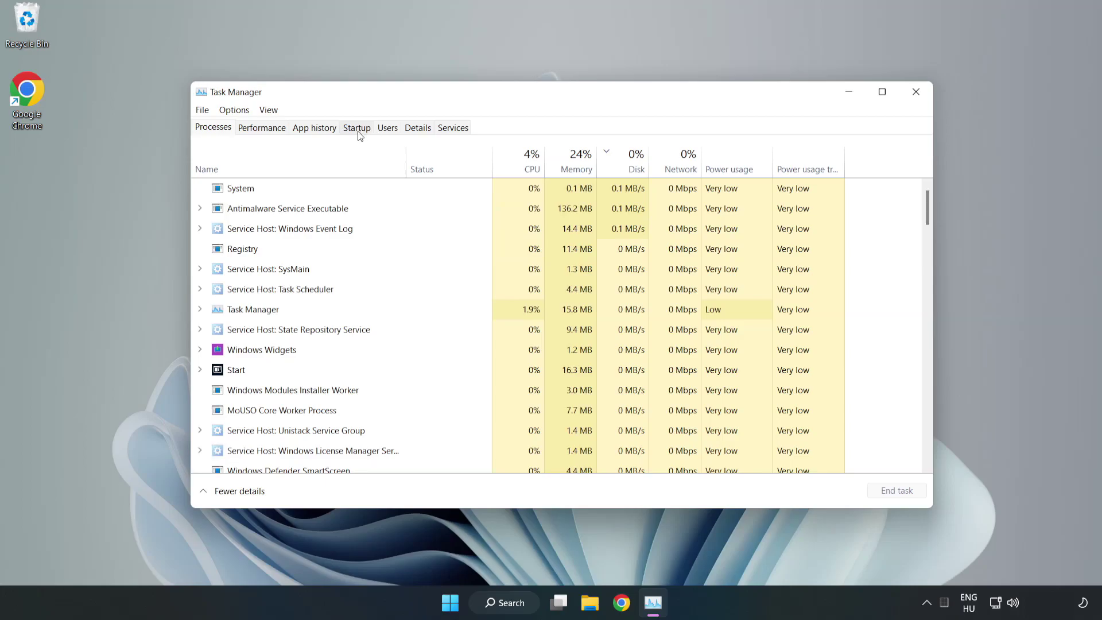
Step: Disable Cortana, Microsoft Edge, Microsoft Teams and Phone Link at startup, then close Task Manager
{"action": "left_click", "coordinate": [358, 131]}
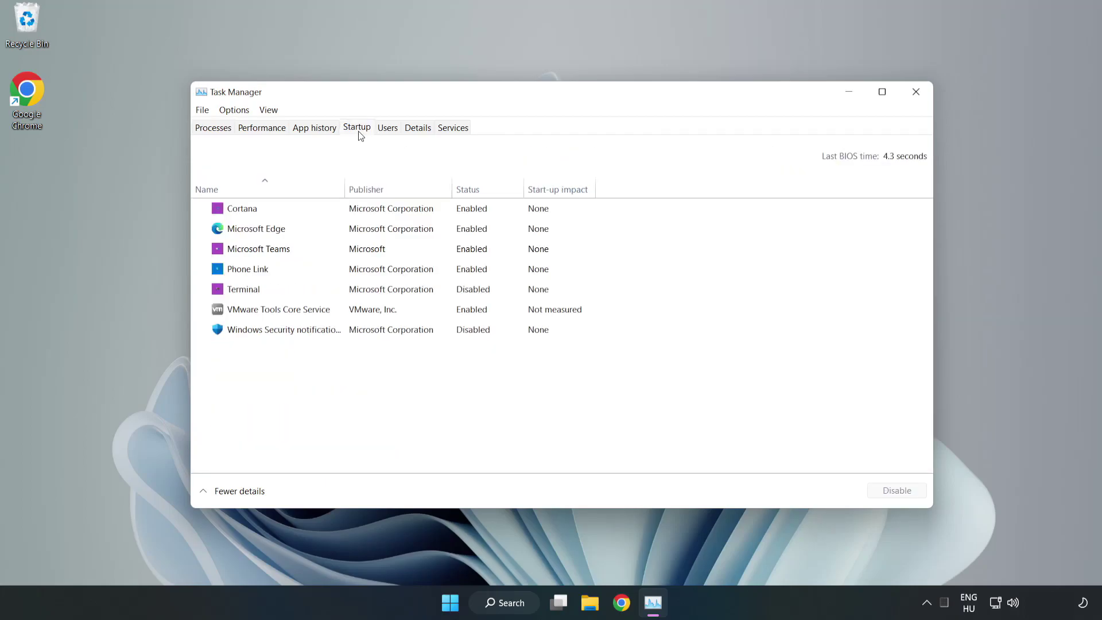
{"action": "left_click", "coordinate": [382, 211]}
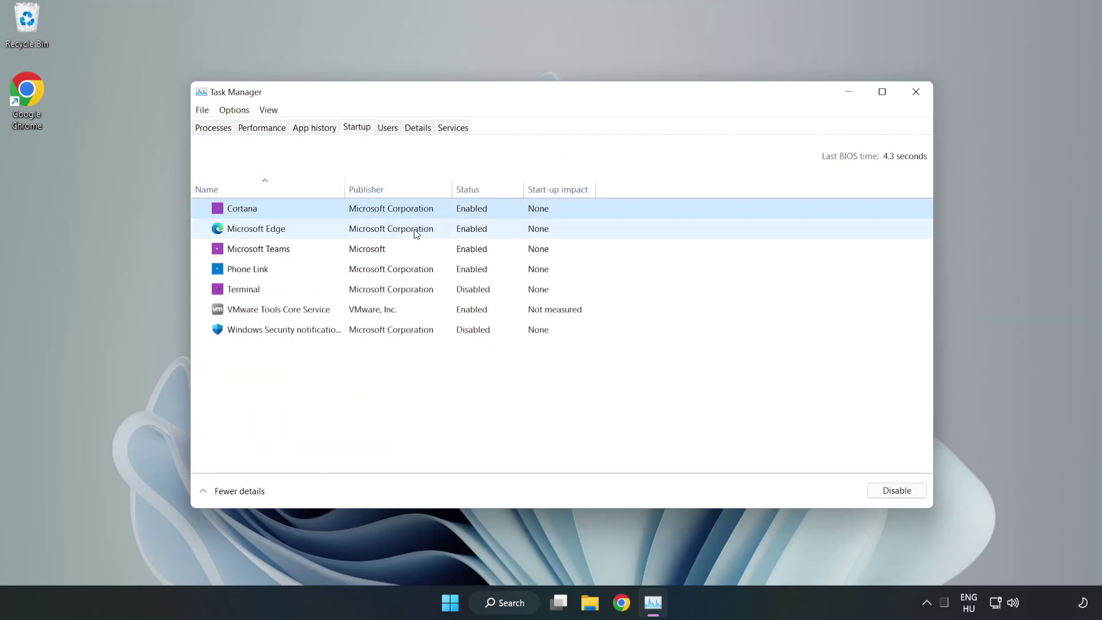
{"action": "left_click", "coordinate": [874, 487]}
{"action": "left_click", "coordinate": [480, 229]}
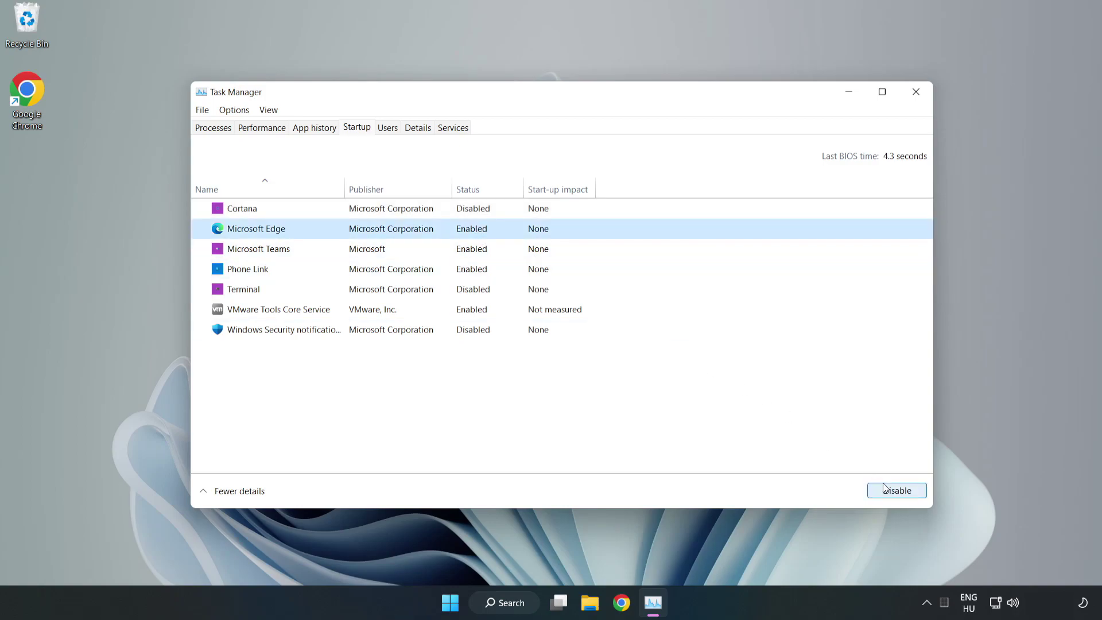
{"action": "left_click", "coordinate": [885, 489]}
{"action": "left_click", "coordinate": [375, 254]}
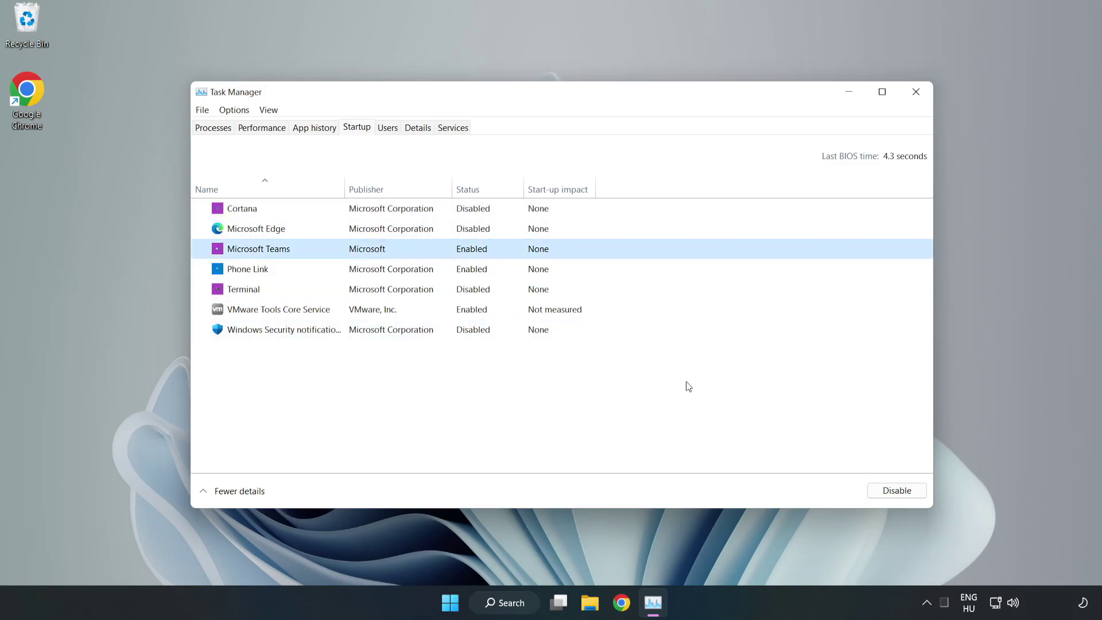
{"action": "left_click", "coordinate": [894, 494]}
{"action": "left_click", "coordinate": [385, 271]}
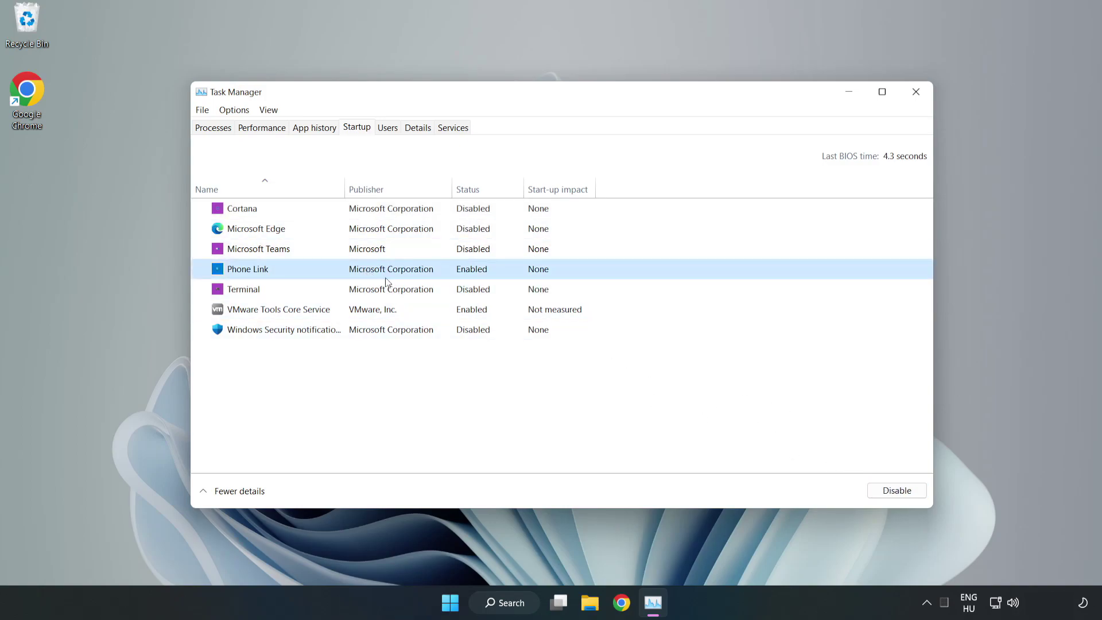
{"action": "left_click", "coordinate": [897, 491]}
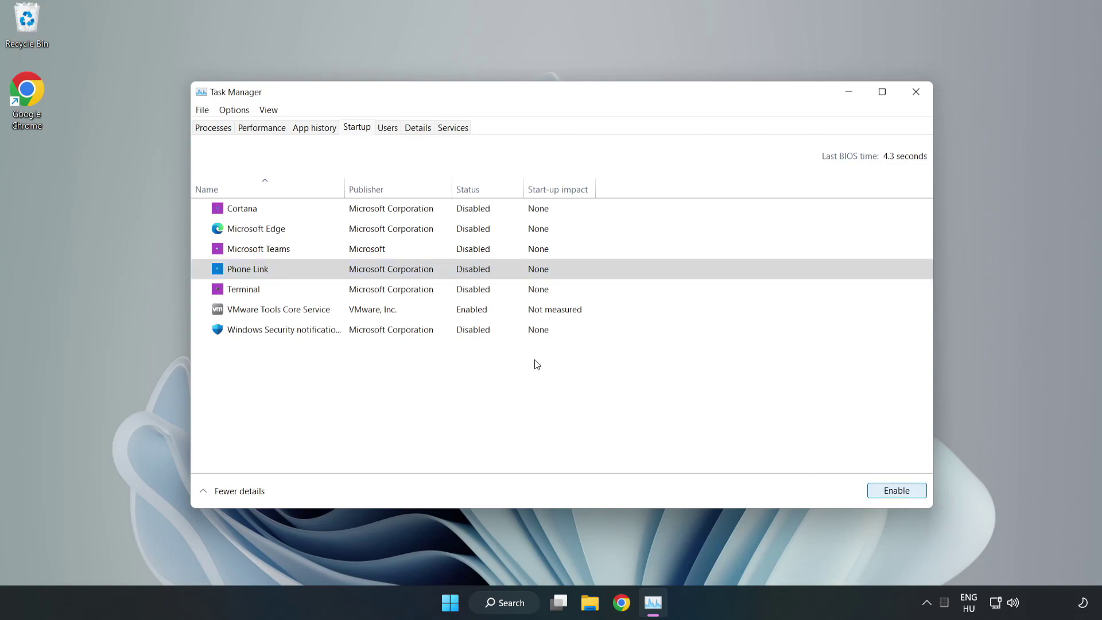
{"action": "left_click", "coordinate": [918, 93]}
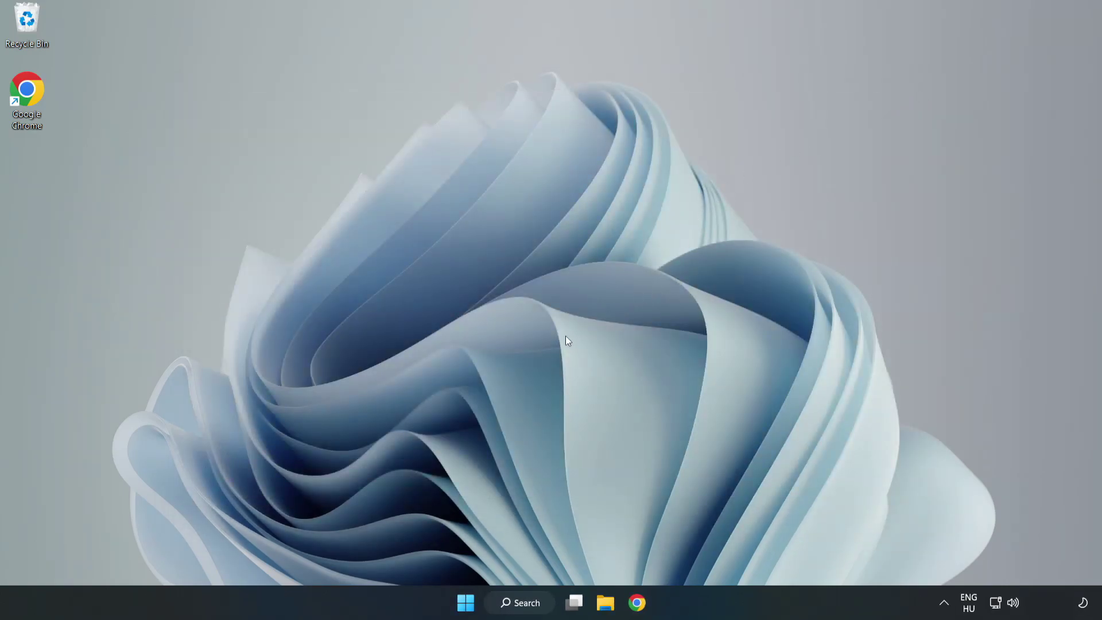
Step: Return to Chrome's DirectX Download Center page and download the dxwebsetup.exe installer
{"action": "left_click", "coordinate": [637, 603]}
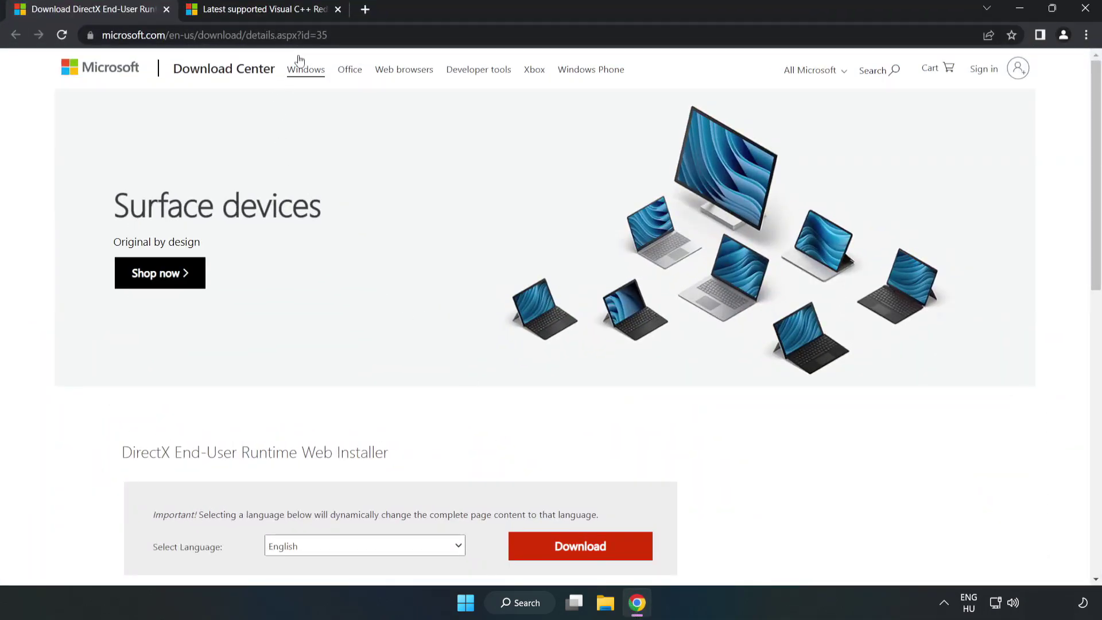
{"action": "left_click", "coordinate": [362, 35]}
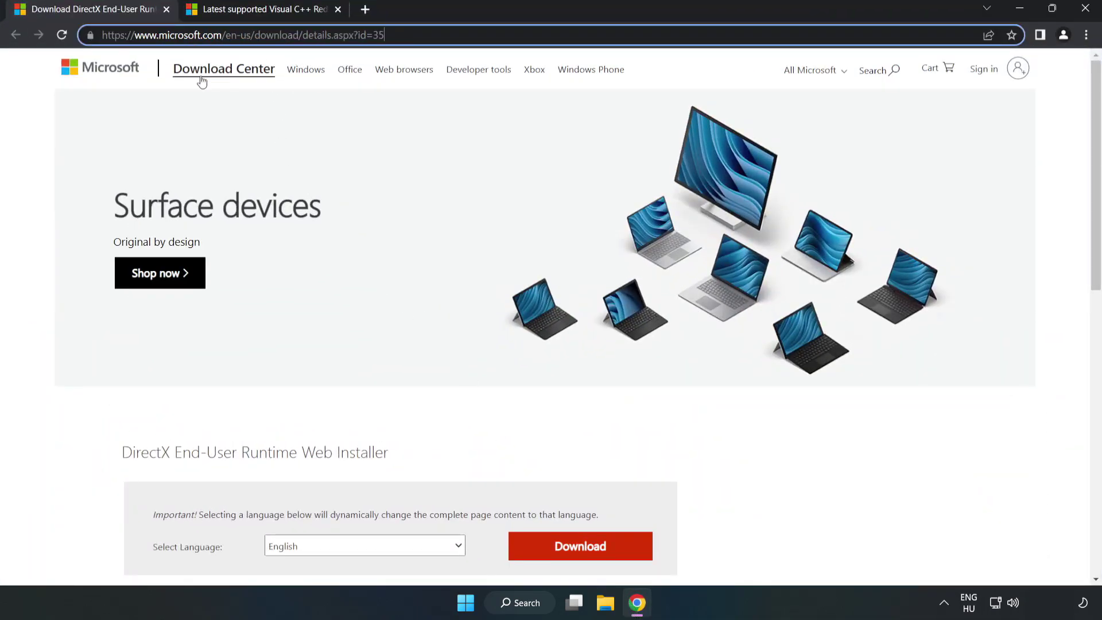
{"action": "left_click", "coordinate": [45, 131]}
{"action": "scroll", "coordinate": [45, 129], "scroll_direction": "down", "scroll_amount": 2}
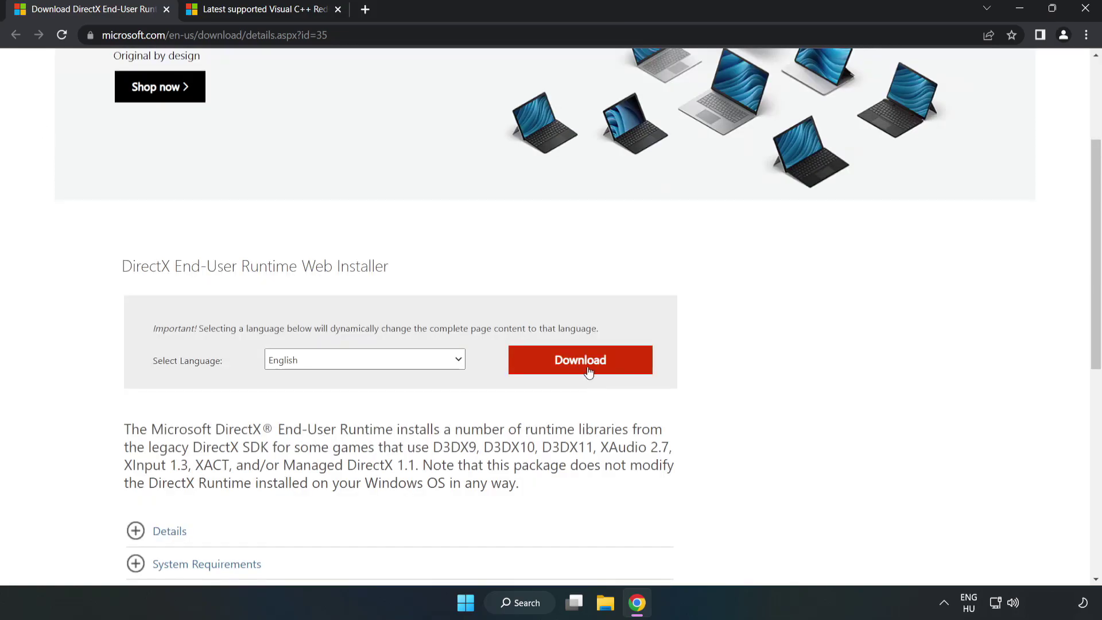
{"action": "left_click", "coordinate": [581, 362]}
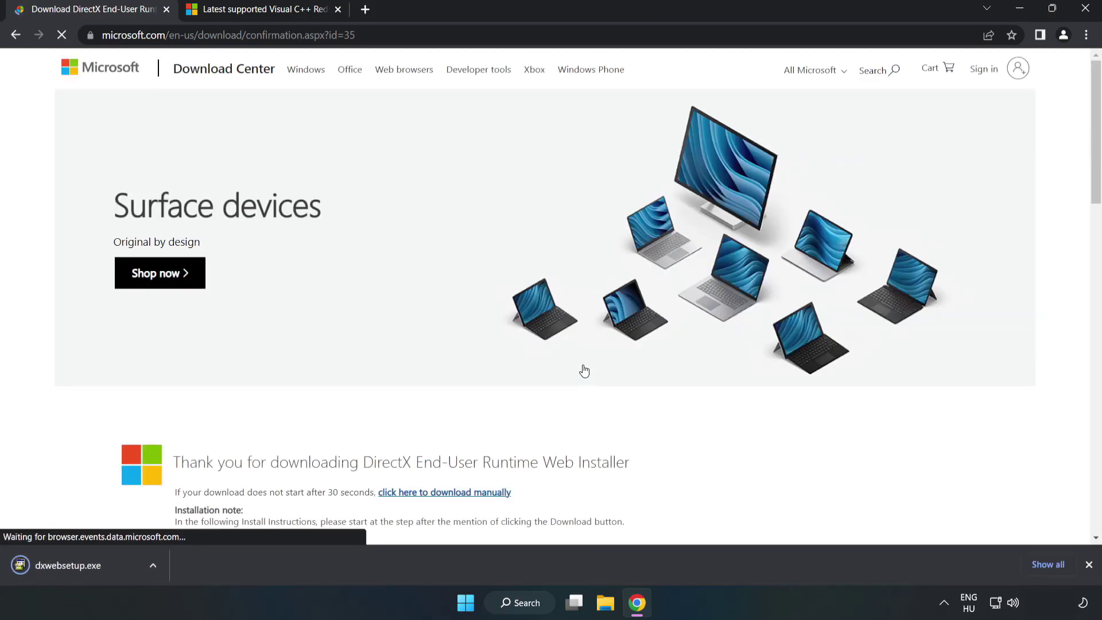
Step: Run dxwebsetup.exe, accept the license, skip the Bing Bar and finish DirectX setup
{"action": "left_click", "coordinate": [81, 566]}
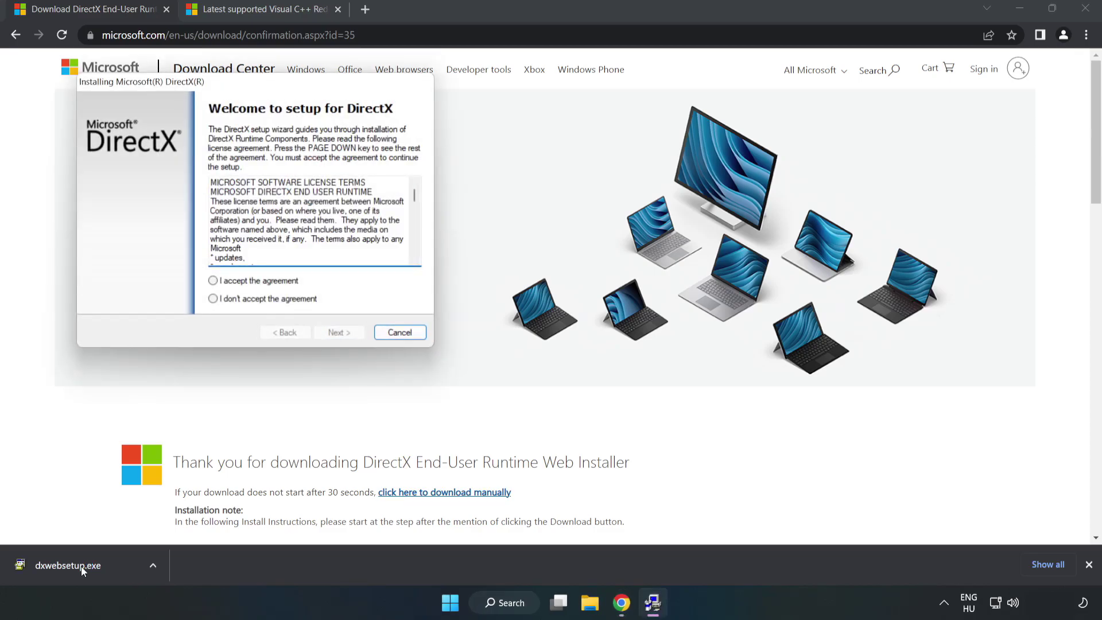
{"action": "left_click_drag", "start_coordinate": [248, 91], "coordinate": [535, 186]}
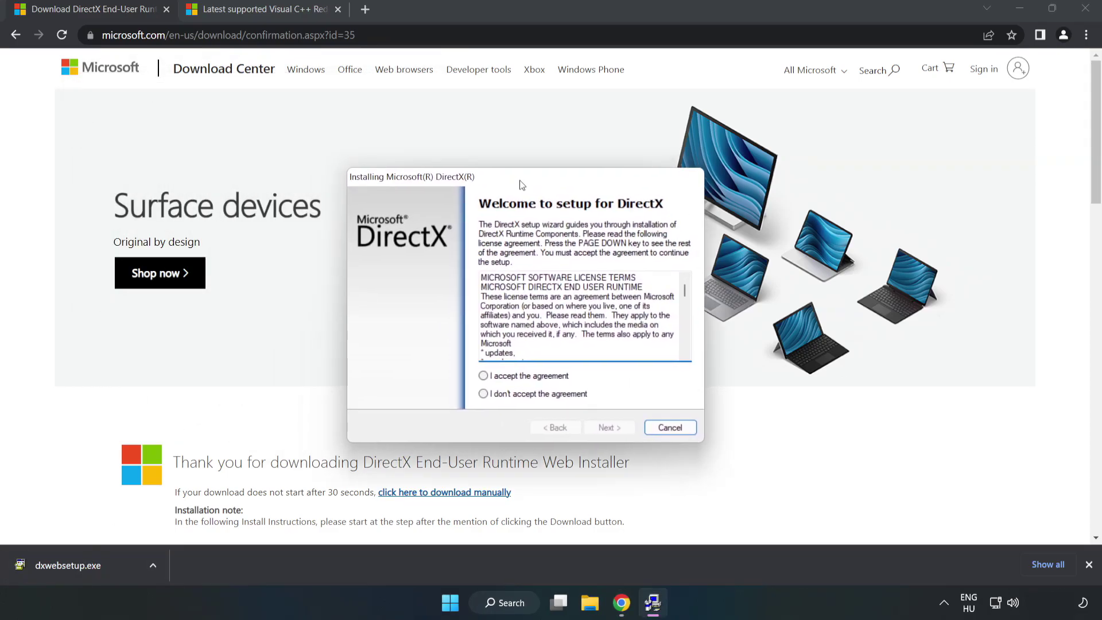
{"action": "left_click_drag", "start_coordinate": [700, 293], "coordinate": [700, 345]}
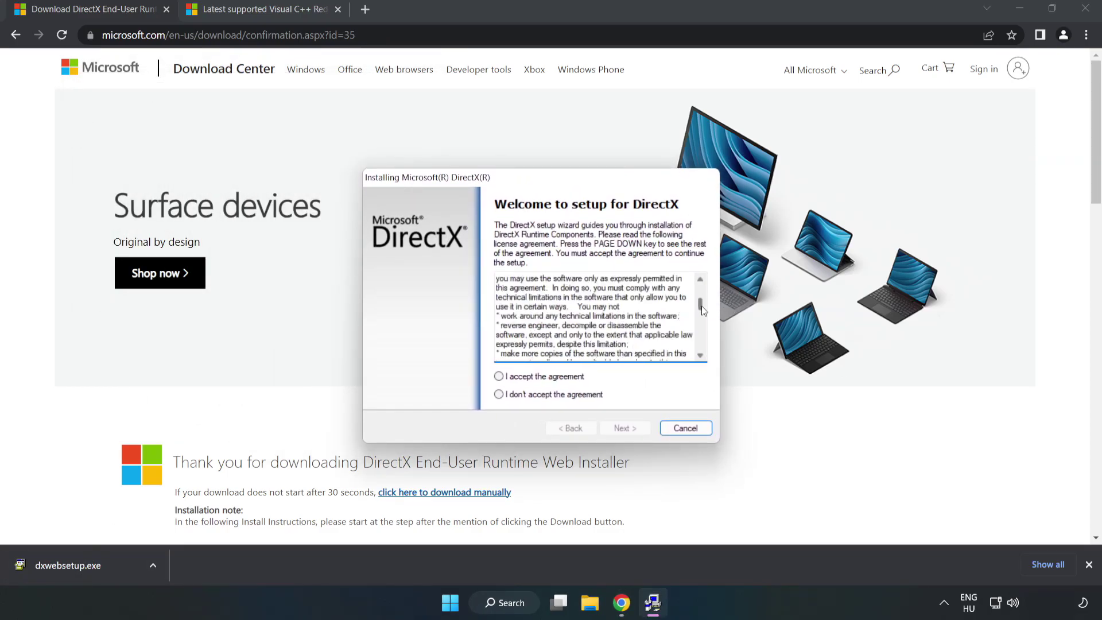
{"action": "left_click", "coordinate": [509, 378]}
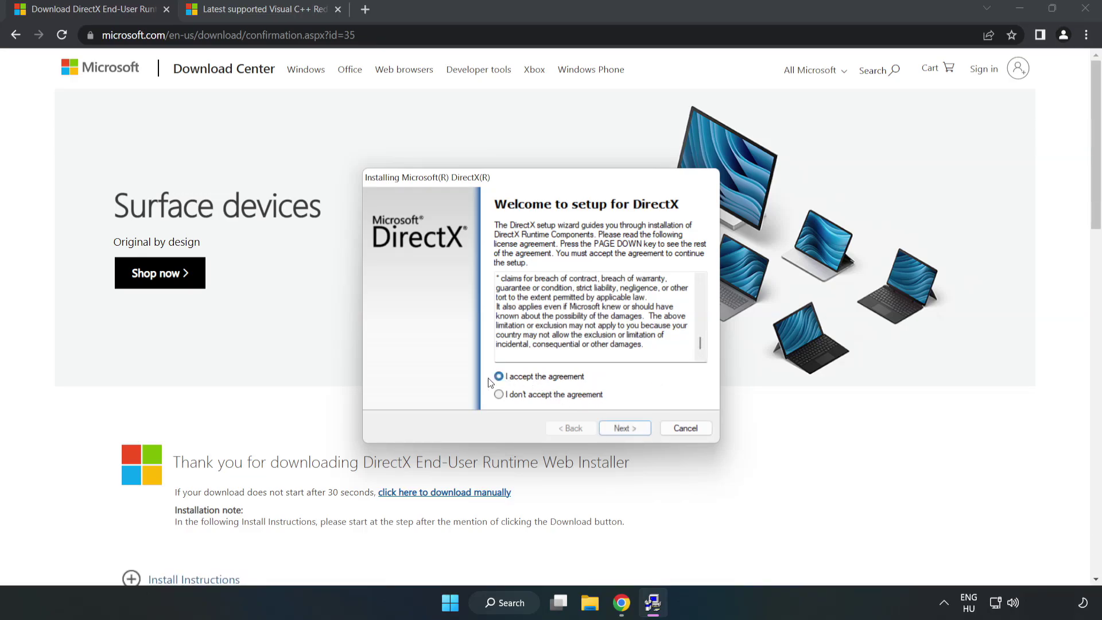
{"action": "left_click", "coordinate": [630, 431]}
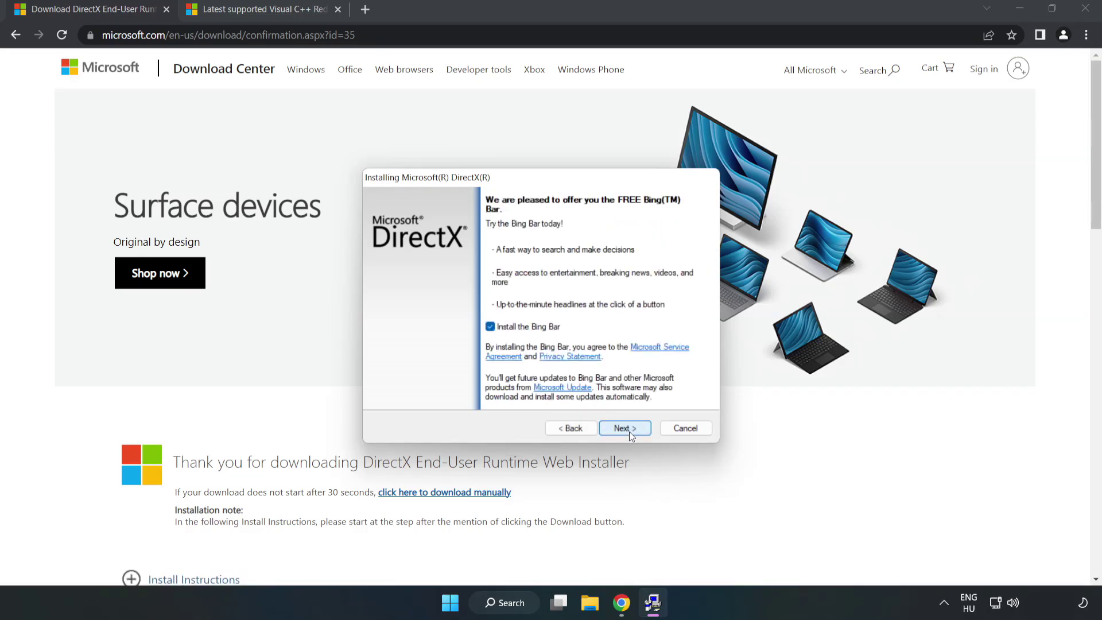
{"action": "left_click", "coordinate": [491, 327]}
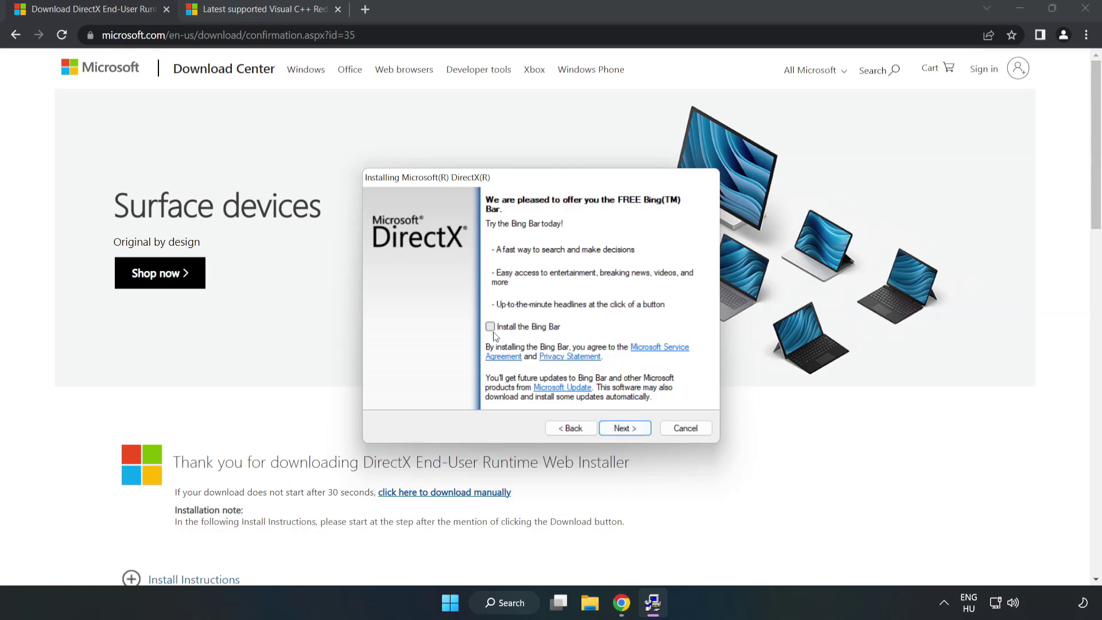
{"action": "left_click", "coordinate": [634, 429]}
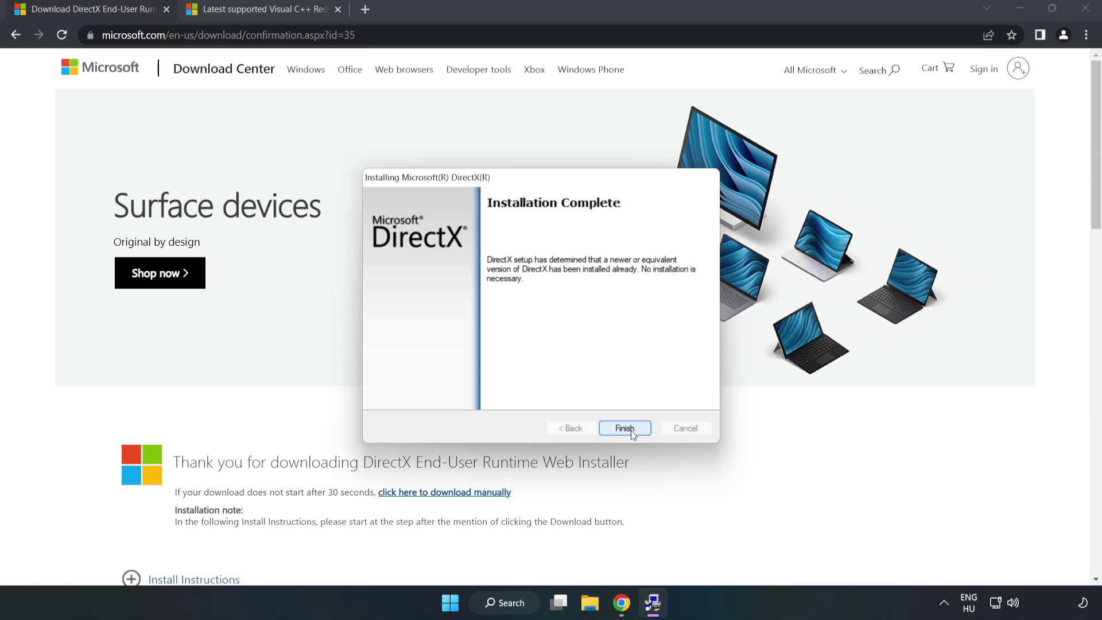
{"action": "left_click", "coordinate": [625, 428]}
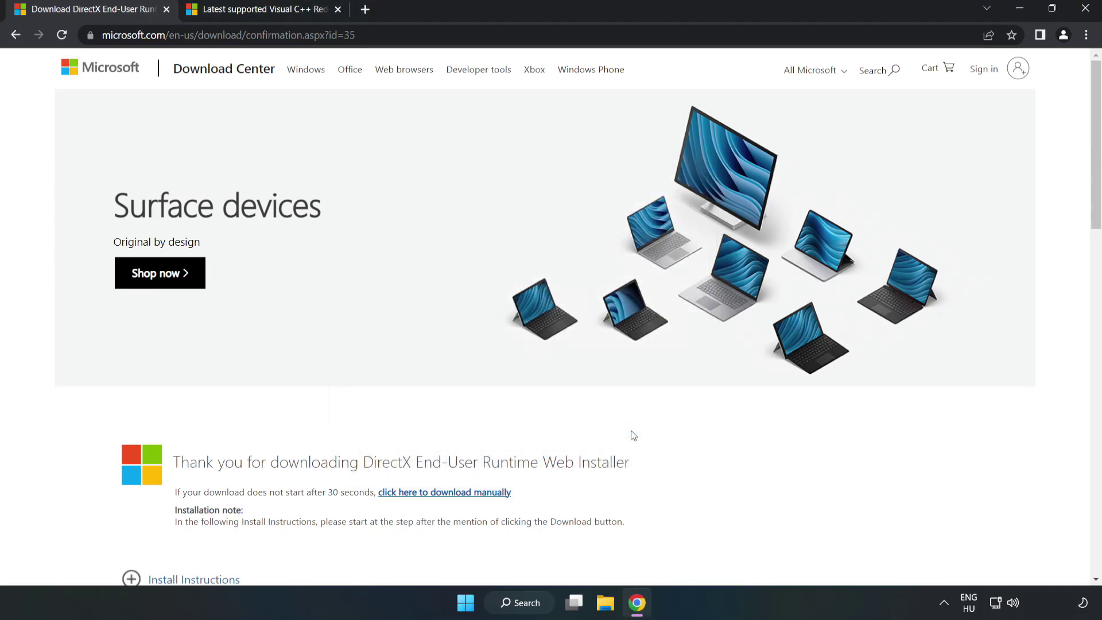
Step: Close the DirectX page and move to the bottom of the Visual C++ downloads page
{"action": "left_click", "coordinate": [166, 9]}
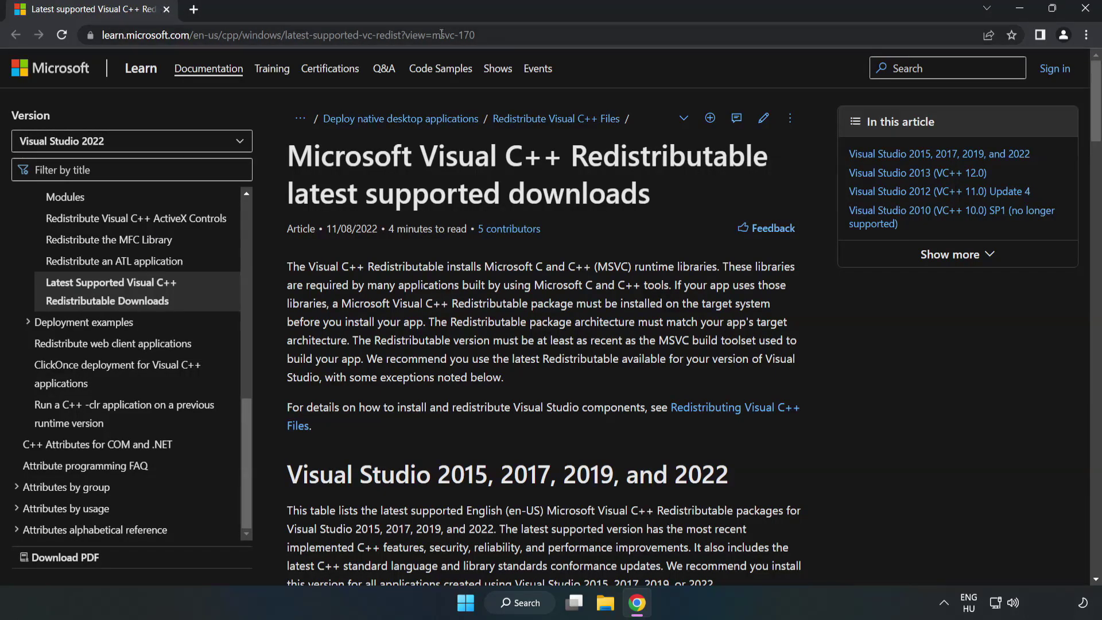
{"action": "left_click", "coordinate": [441, 35]}
{"action": "key", "text": "End"}
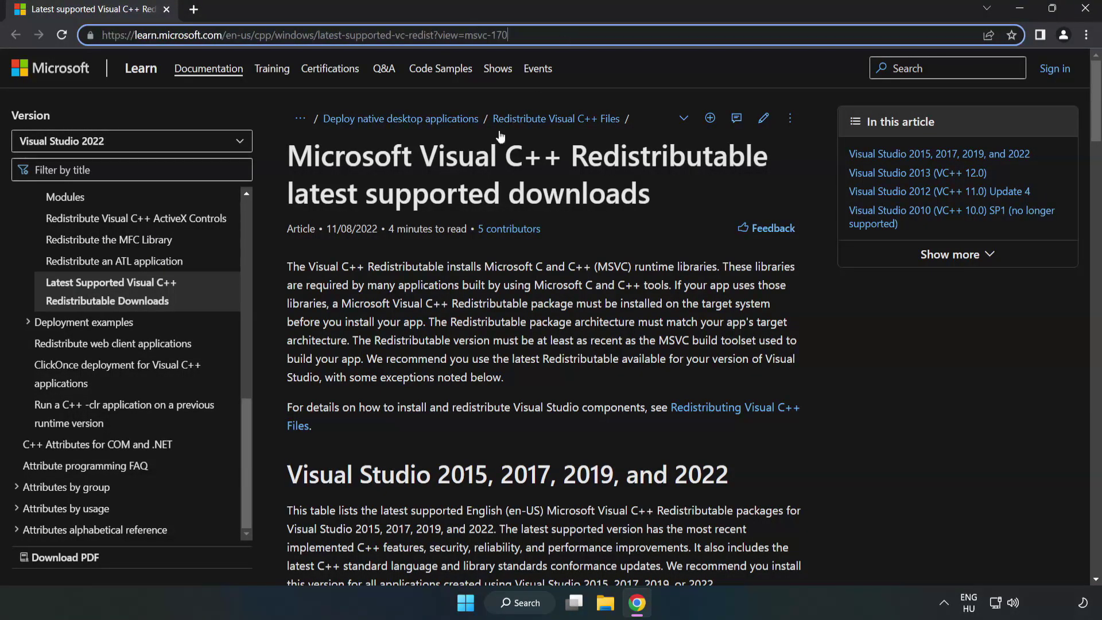
{"action": "left_click", "coordinate": [499, 136]}
{"action": "scroll", "coordinate": [441, 210], "scroll_direction": "down", "scroll_amount": 1}
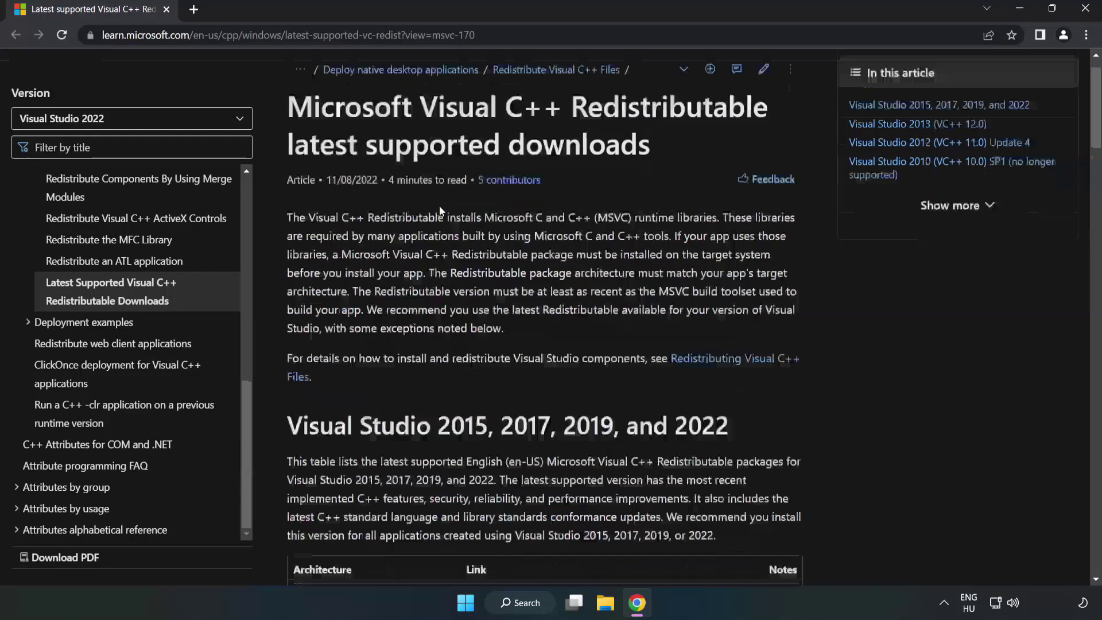
{"action": "scroll", "coordinate": [441, 209], "scroll_direction": "down", "scroll_amount": 3}
{"action": "scroll", "coordinate": [443, 213], "scroll_direction": "down", "scroll_amount": 2}
{"action": "scroll", "coordinate": [443, 213], "scroll_direction": "down", "scroll_amount": 2}
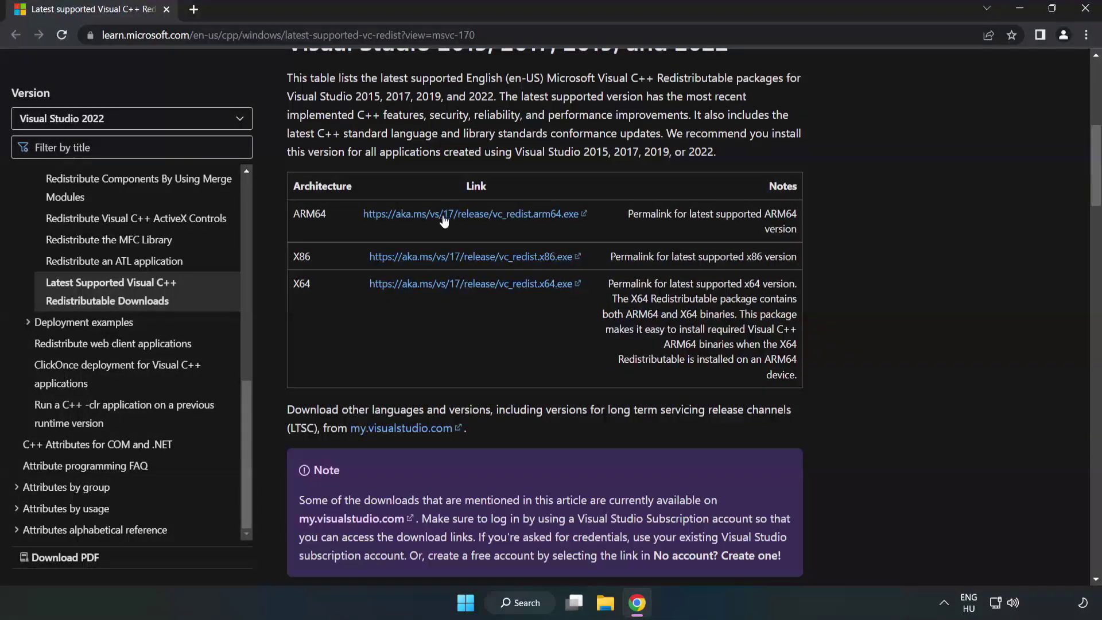
{"action": "scroll", "coordinate": [443, 220], "scroll_direction": "up", "scroll_amount": 1}
{"action": "left_click_drag", "start_coordinate": [286, 114], "coordinate": [729, 113]}
Step: Download the ARM64, x86 and x64 vc_redist installers from the download table
{"action": "left_click", "coordinate": [516, 181]}
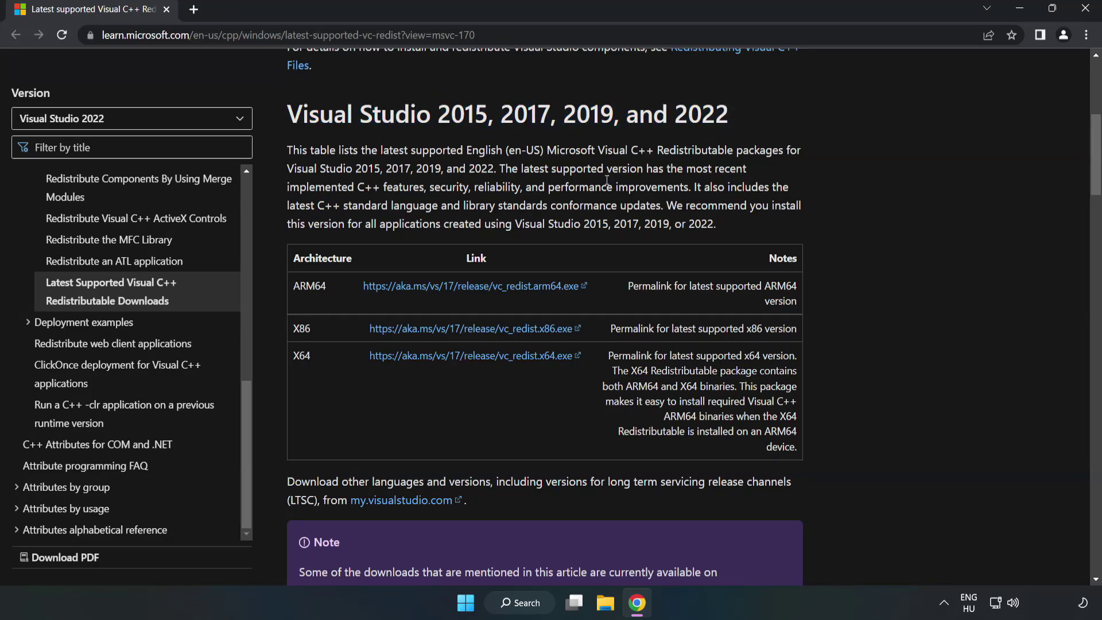
{"action": "left_click", "coordinate": [449, 286]}
{"action": "left_click", "coordinate": [446, 331]}
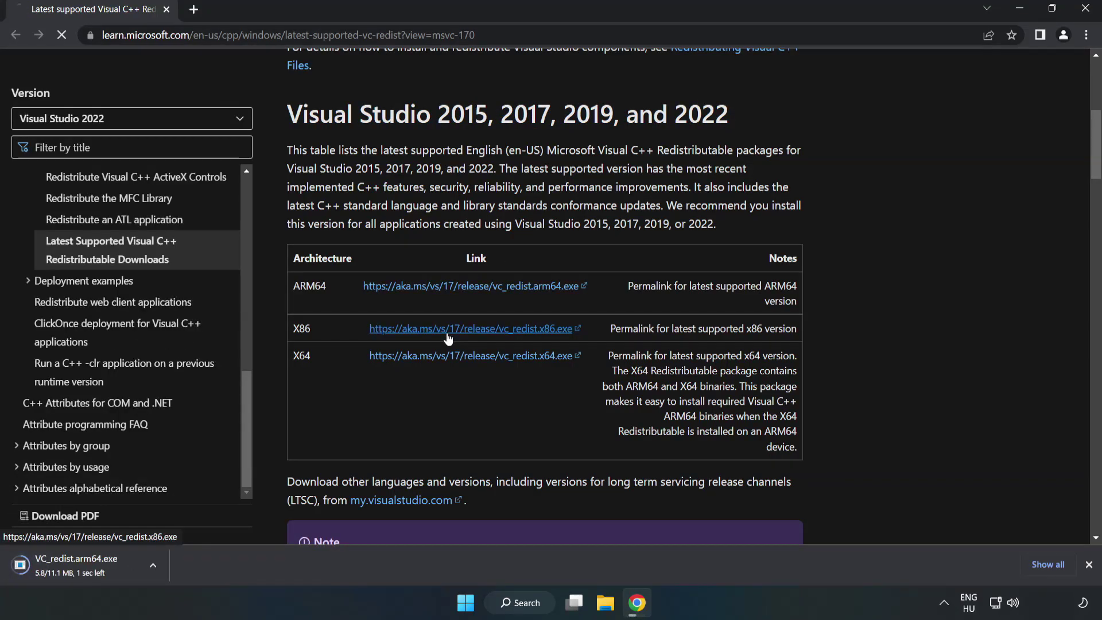
{"action": "left_click", "coordinate": [463, 355]}
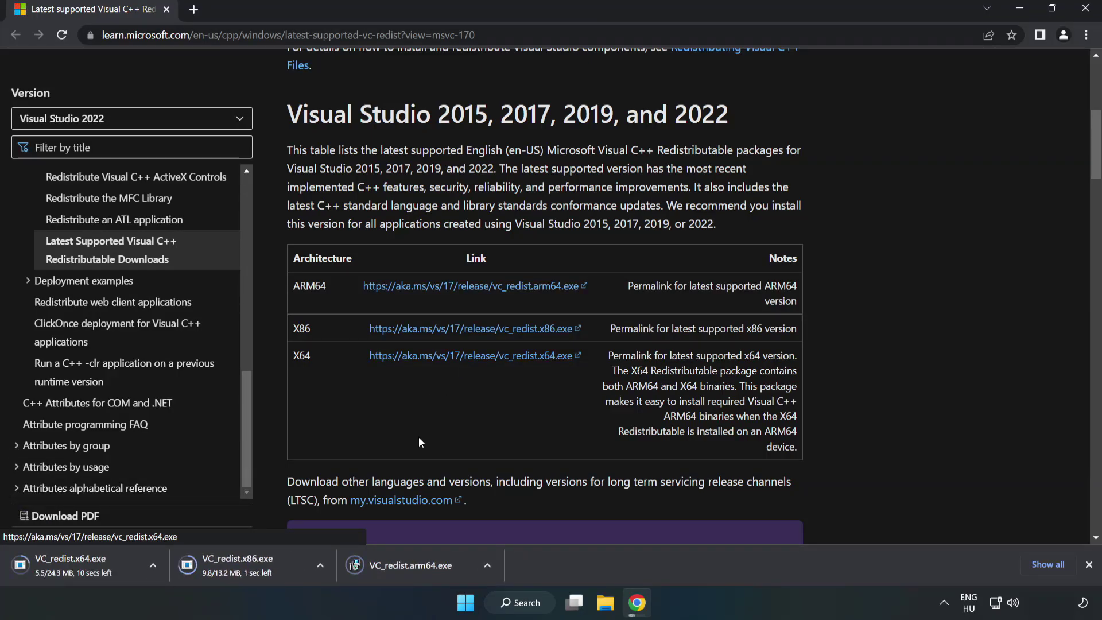
Step: Run VC_redist.arm64.exe with the license accepted, then dismiss the unsupported-processor failure
{"action": "left_click", "coordinate": [420, 567]}
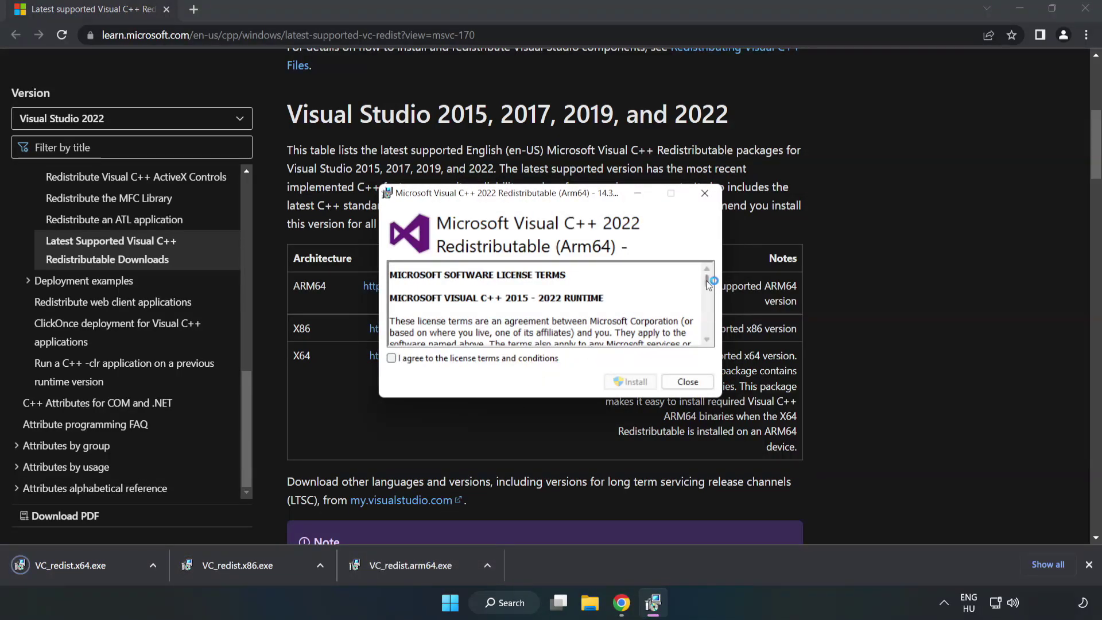
{"action": "left_click_drag", "start_coordinate": [706, 281], "coordinate": [708, 337]}
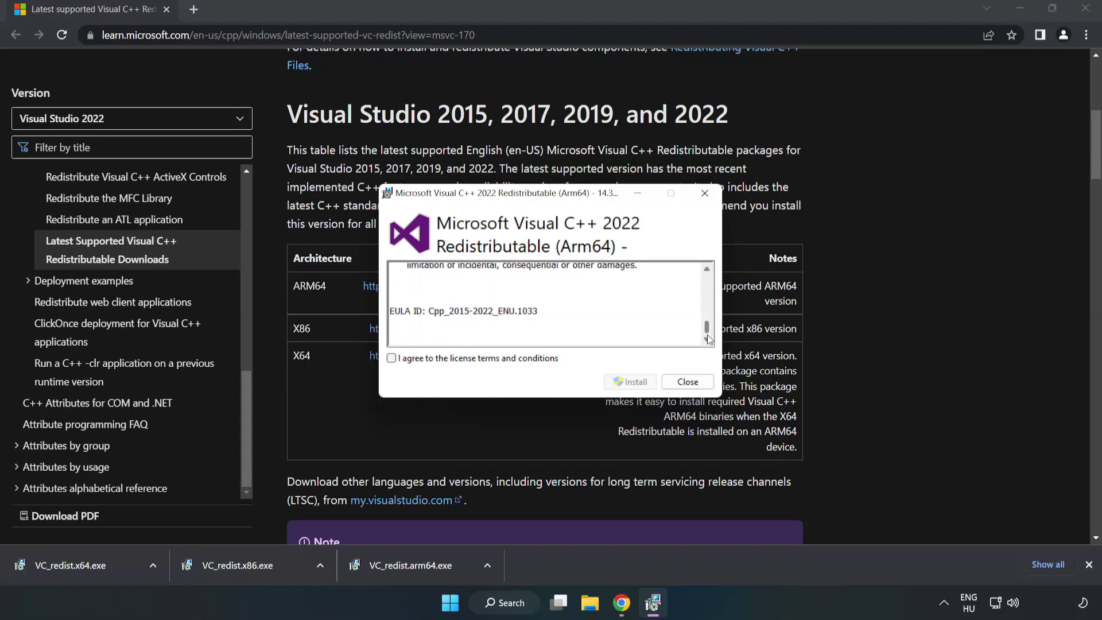
{"action": "left_click", "coordinate": [392, 359]}
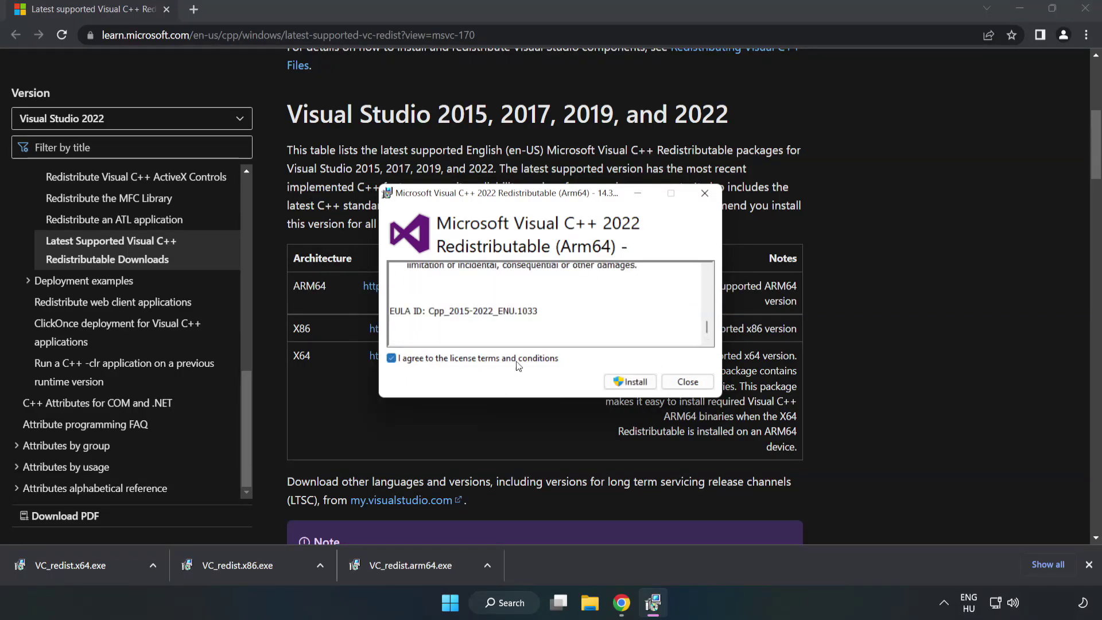
{"action": "left_click", "coordinate": [631, 382]}
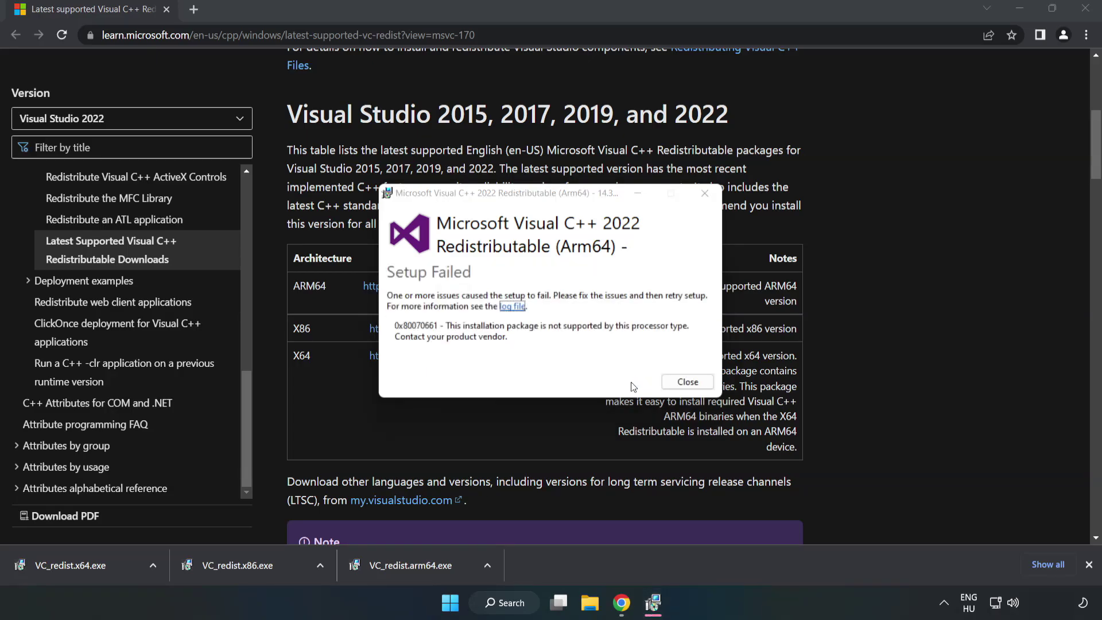
{"action": "left_click", "coordinate": [688, 381]}
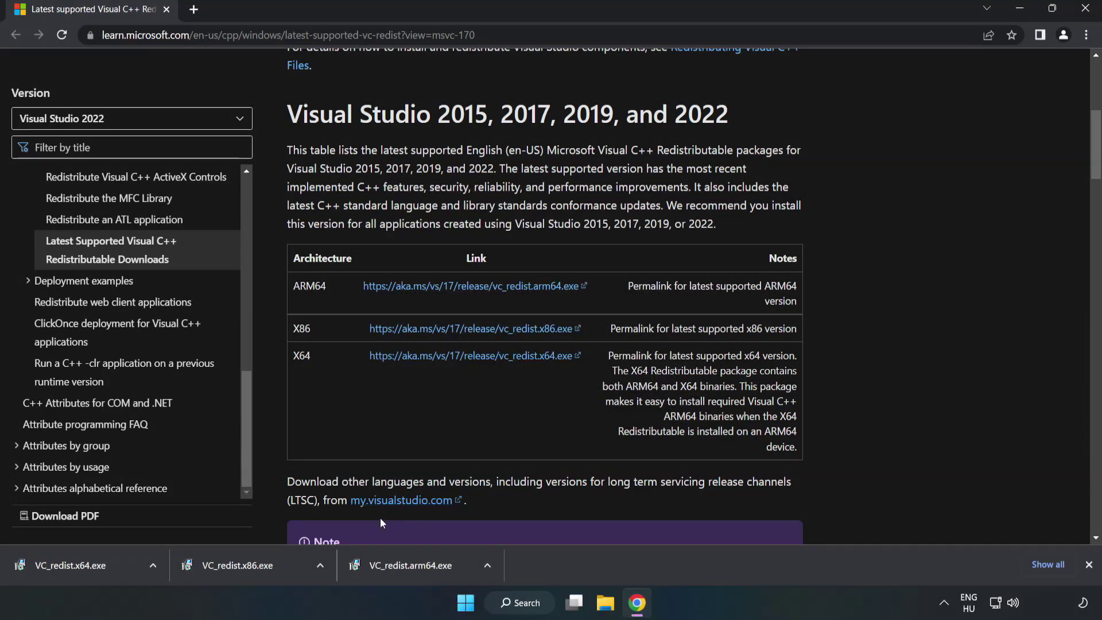
Step: Install VC_redist.x86.exe (2015-2022, 14.34.31931) with the license accepted, then close setup
{"action": "left_click", "coordinate": [244, 562]}
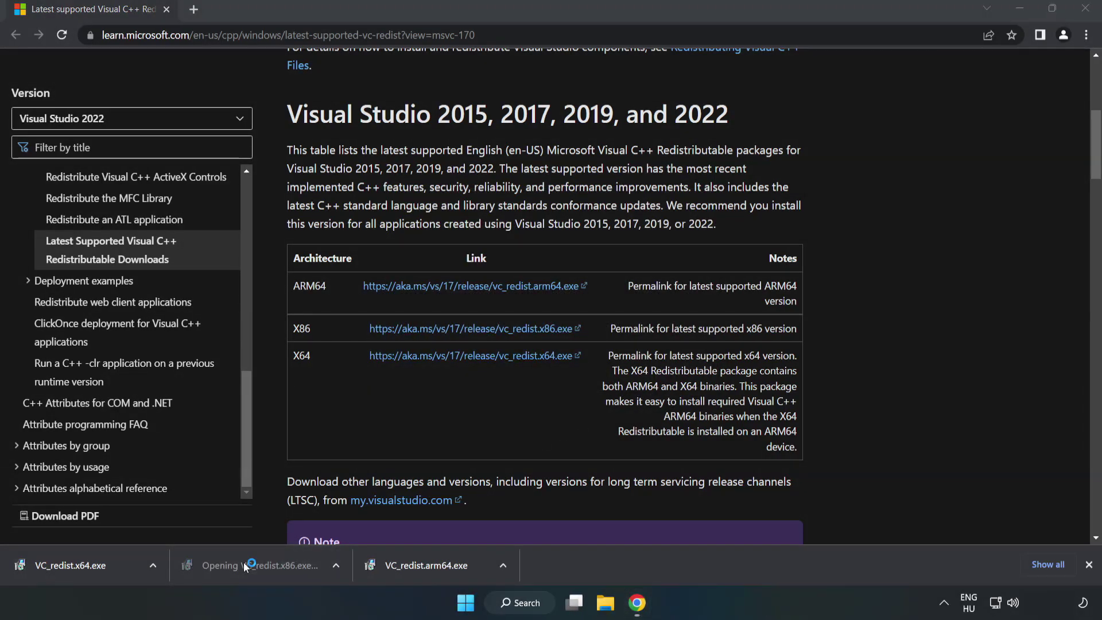
{"action": "left_click_drag", "start_coordinate": [706, 282], "coordinate": [706, 340]}
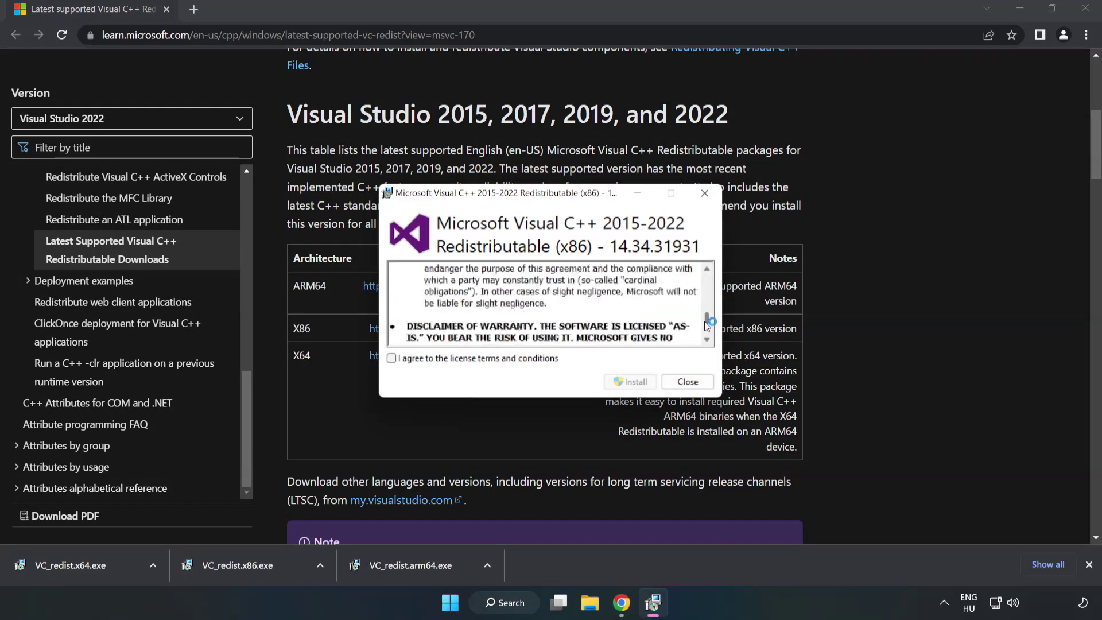
{"action": "left_click", "coordinate": [392, 359]}
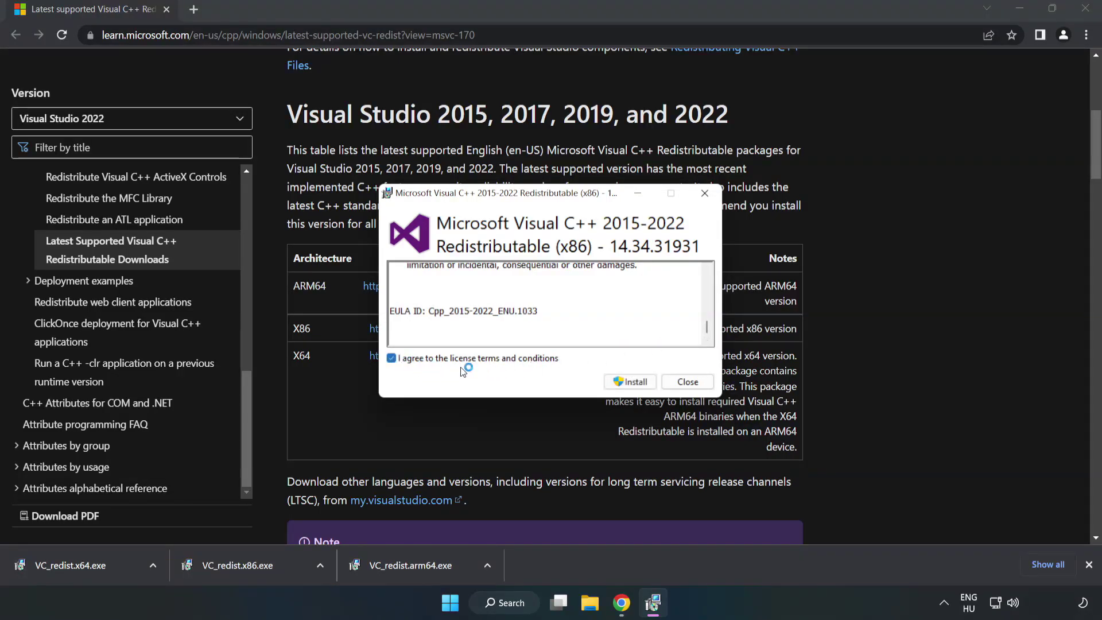
{"action": "left_click", "coordinate": [631, 382]}
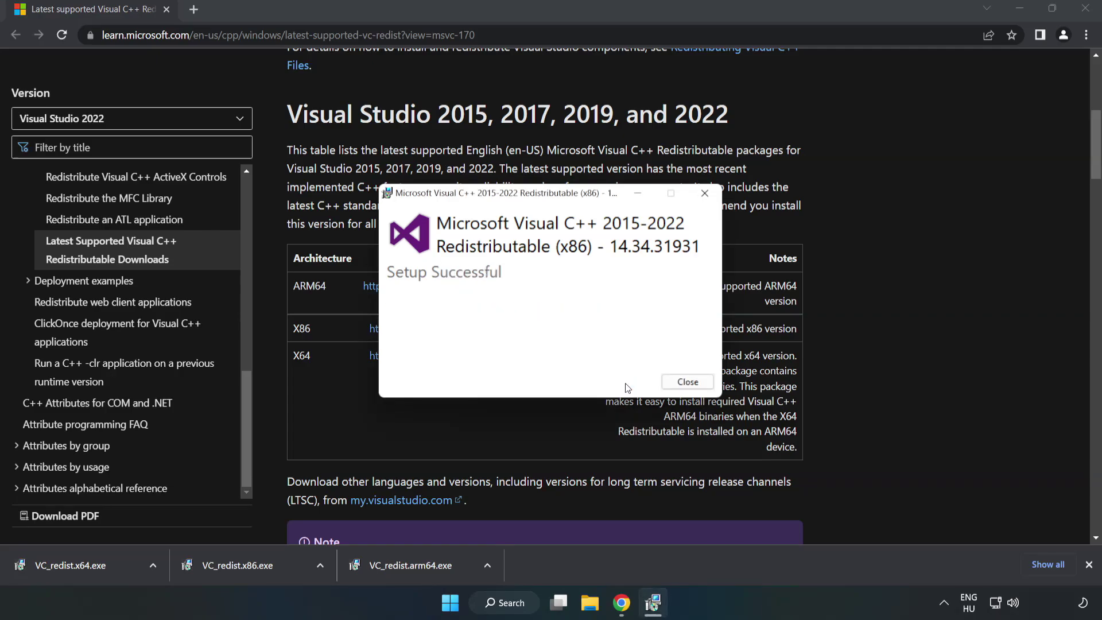
{"action": "left_click", "coordinate": [687, 381]}
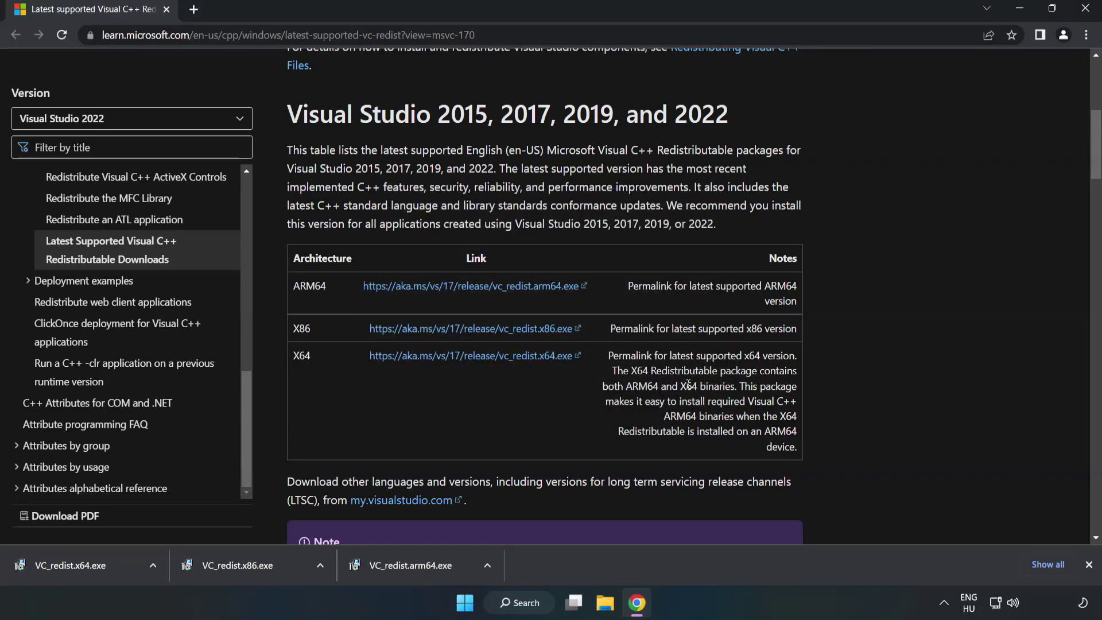
Step: Install VC_redist.x64.exe (14.34.31931) with the license accepted, then close setup and Chrome
{"action": "left_click", "coordinate": [60, 562]}
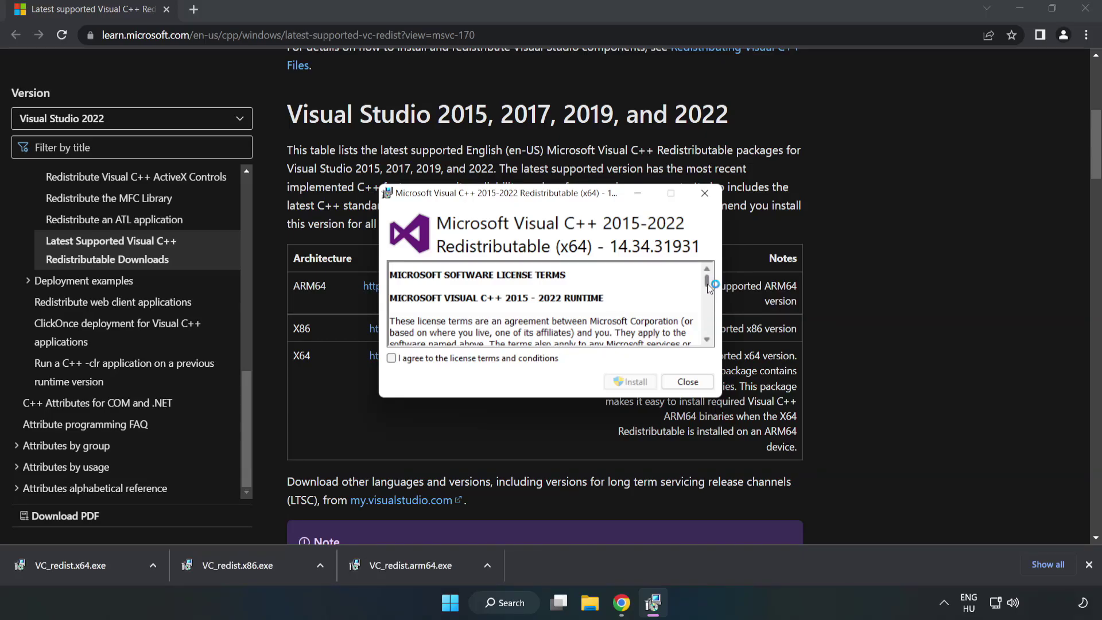
{"action": "left_click_drag", "start_coordinate": [707, 283], "coordinate": [709, 335]}
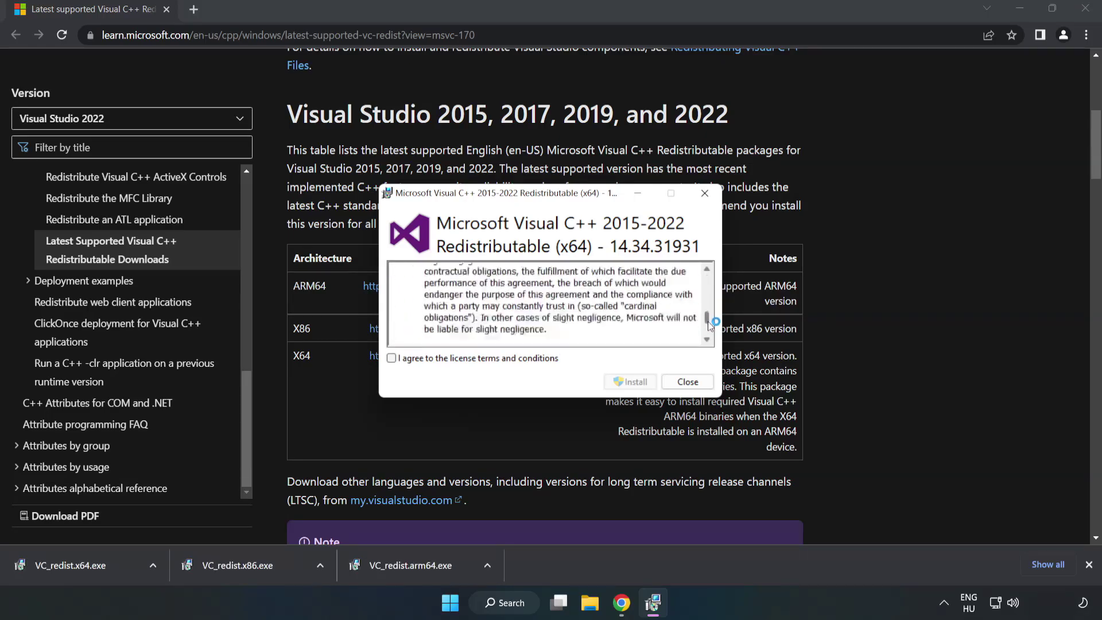
{"action": "left_click", "coordinate": [392, 359]}
{"action": "left_click", "coordinate": [636, 381]}
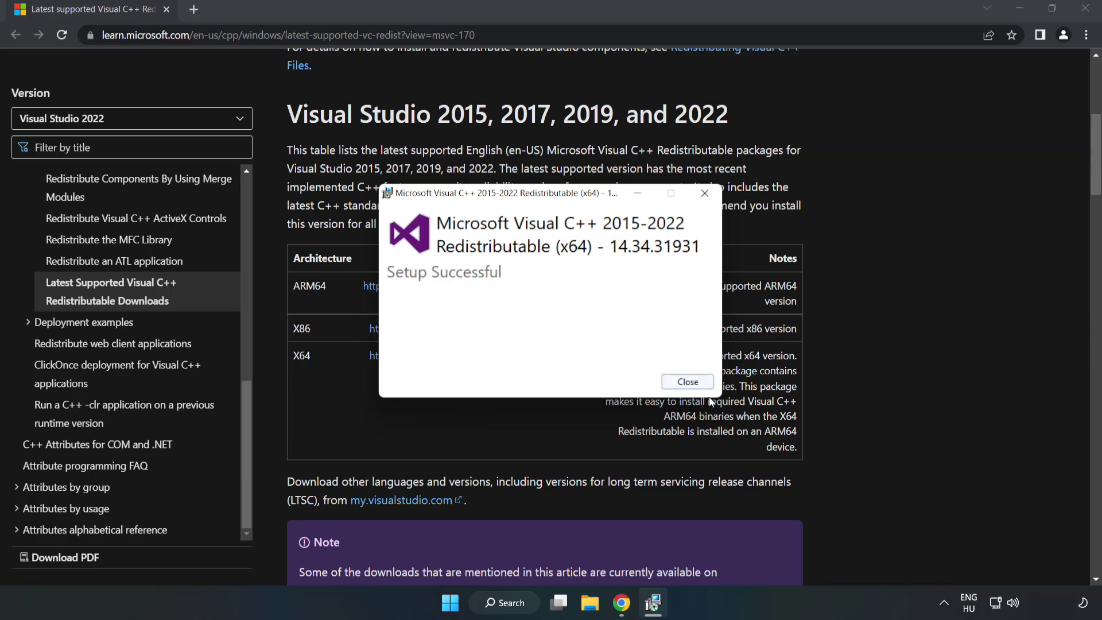
{"action": "left_click", "coordinate": [687, 381]}
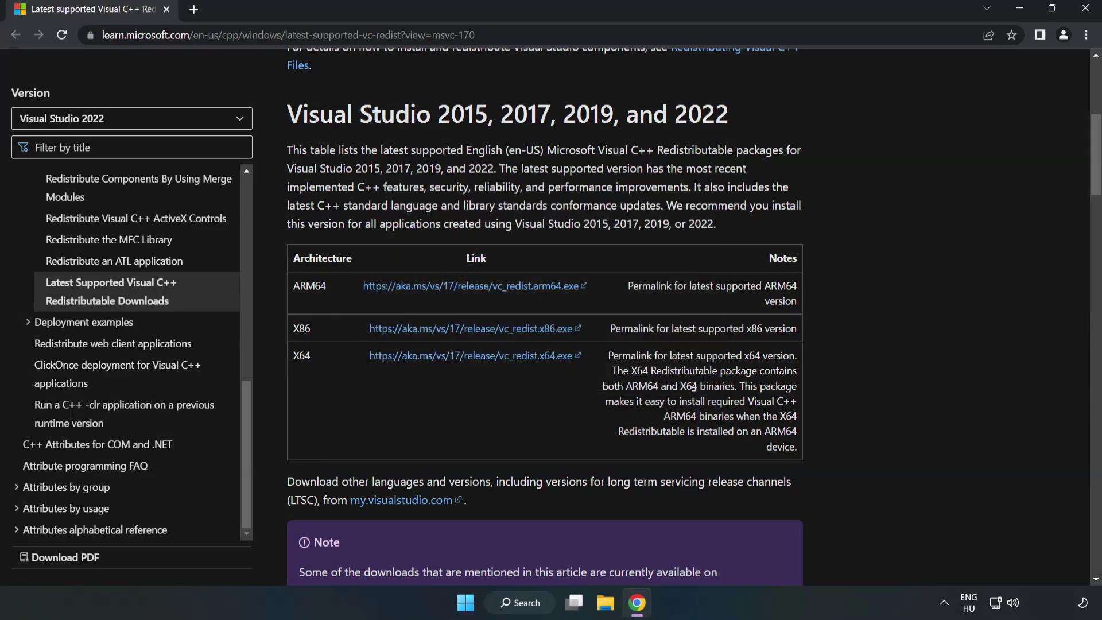
{"action": "left_click", "coordinate": [1088, 13]}
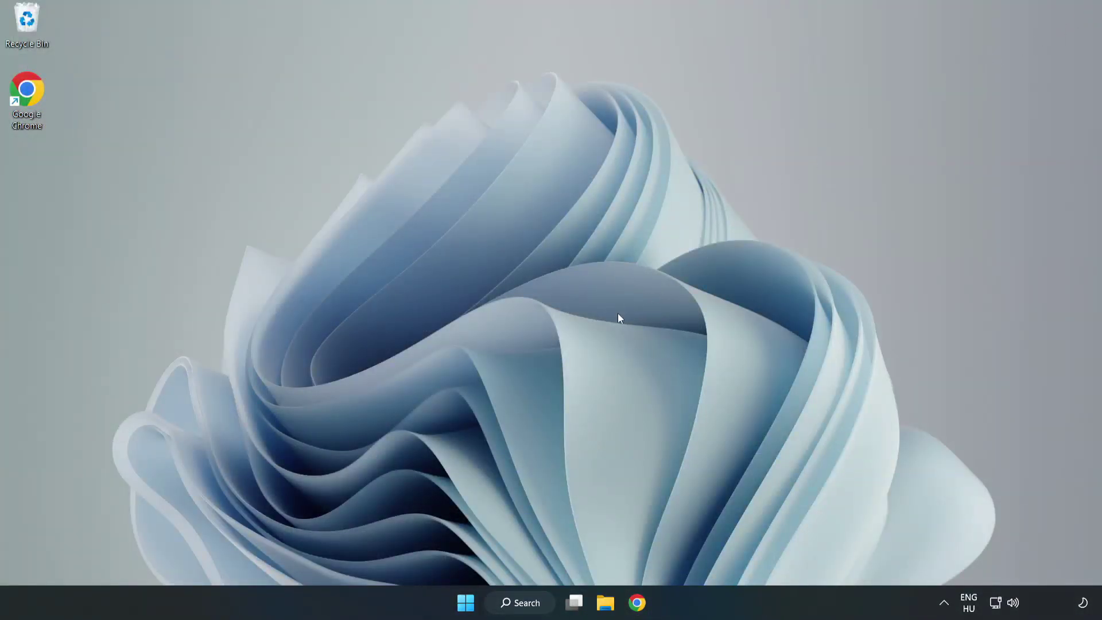
Step: Run sfc /scannow to completion in an administrator Command Prompt
{"action": "left_click", "coordinate": [526, 602]}
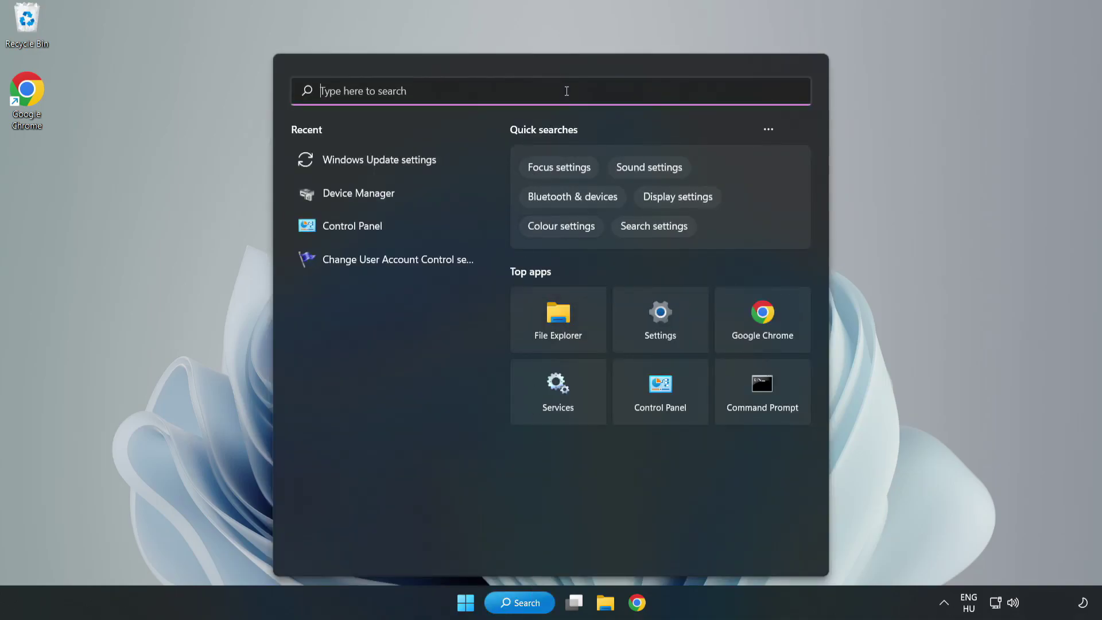
{"action": "type", "text": "cmd"}
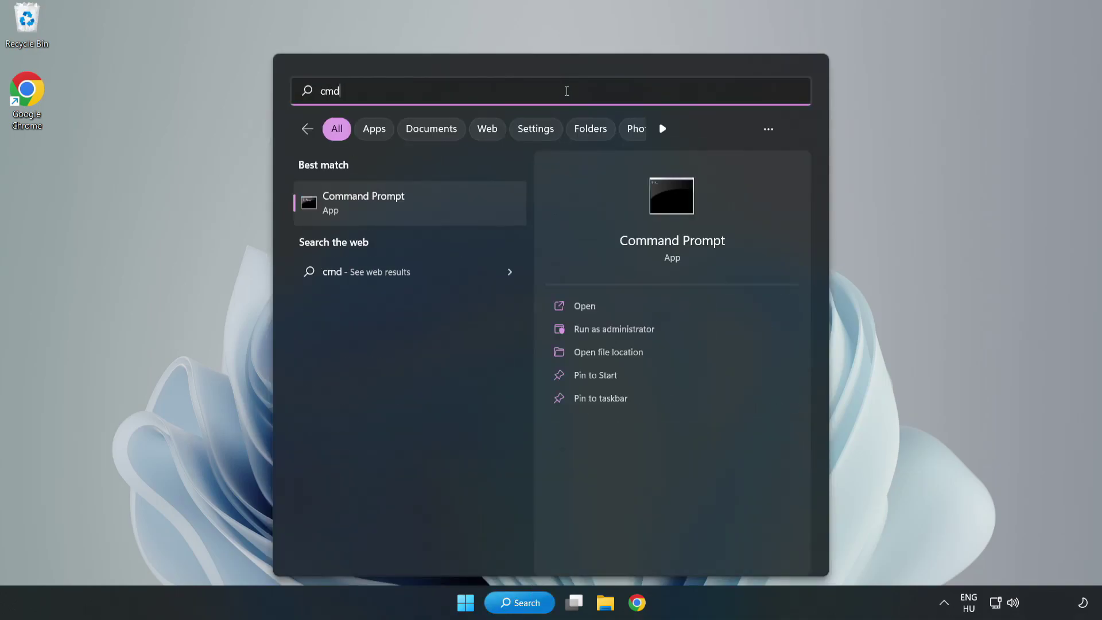
{"action": "right_click", "coordinate": [431, 204]}
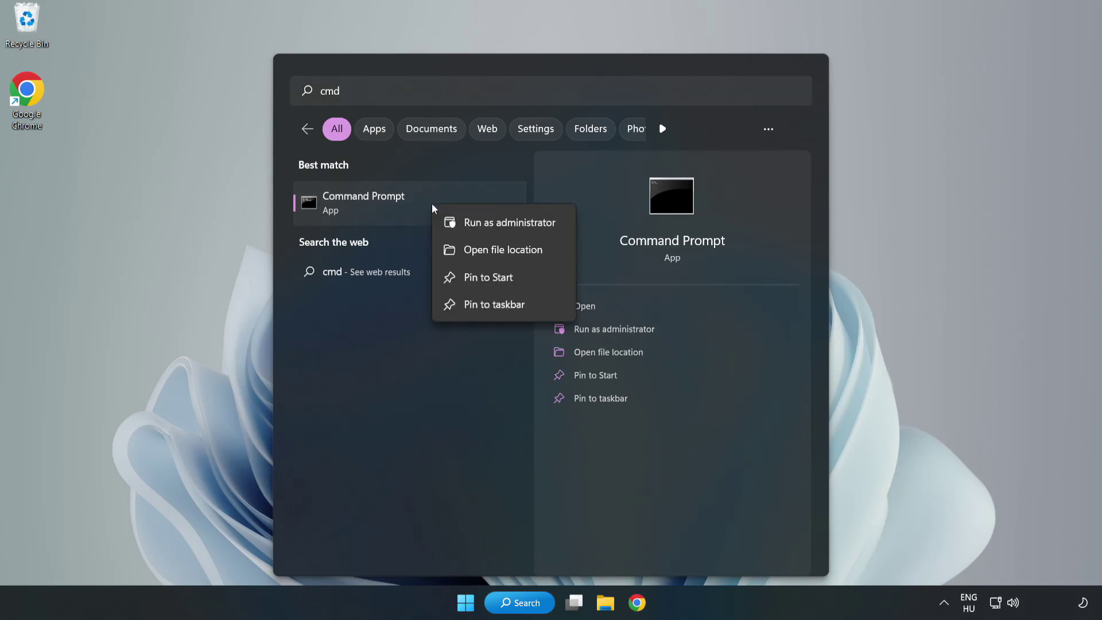
{"action": "left_click", "coordinate": [476, 224]}
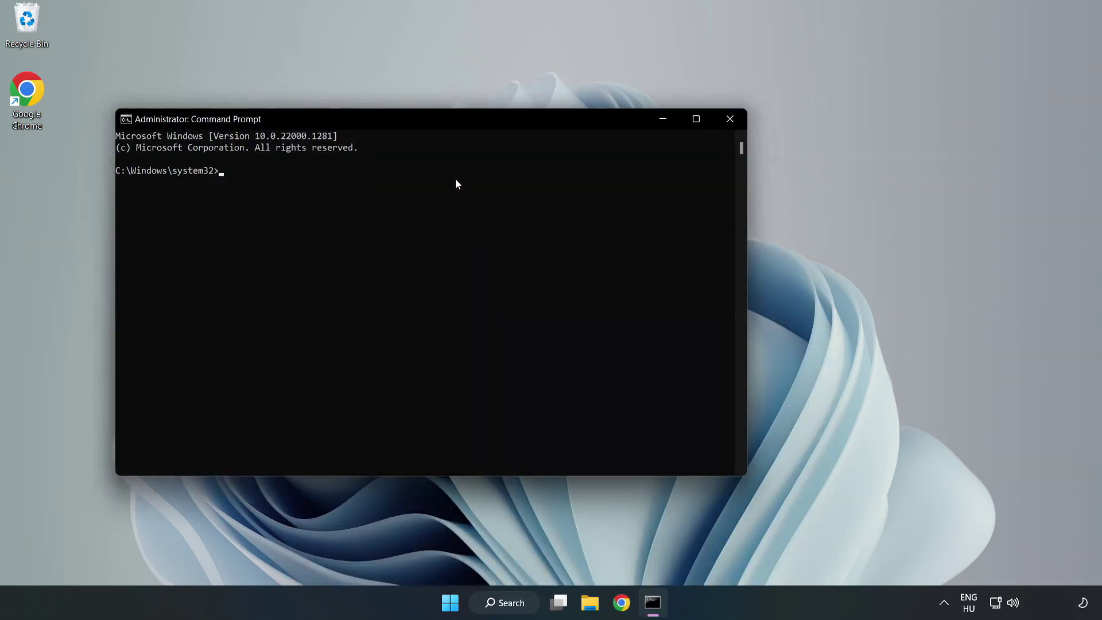
{"action": "left_click_drag", "start_coordinate": [439, 123], "coordinate": [561, 125]}
{"action": "type", "text": "s"}
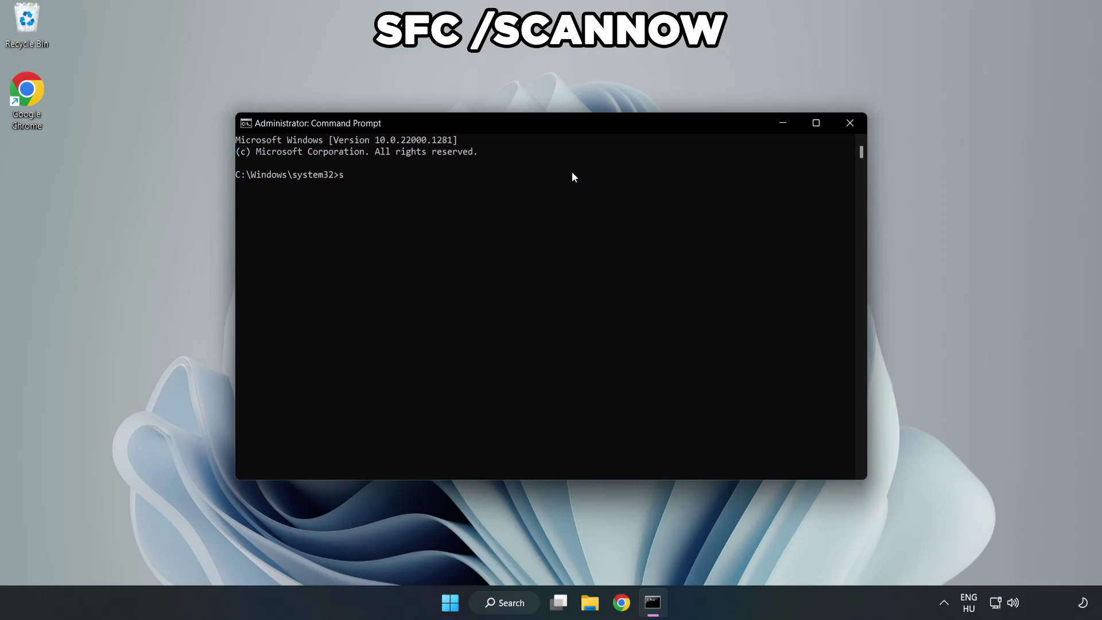
{"action": "type", "text": "fc /scann"}
{"action": "type", "text": "ow"}
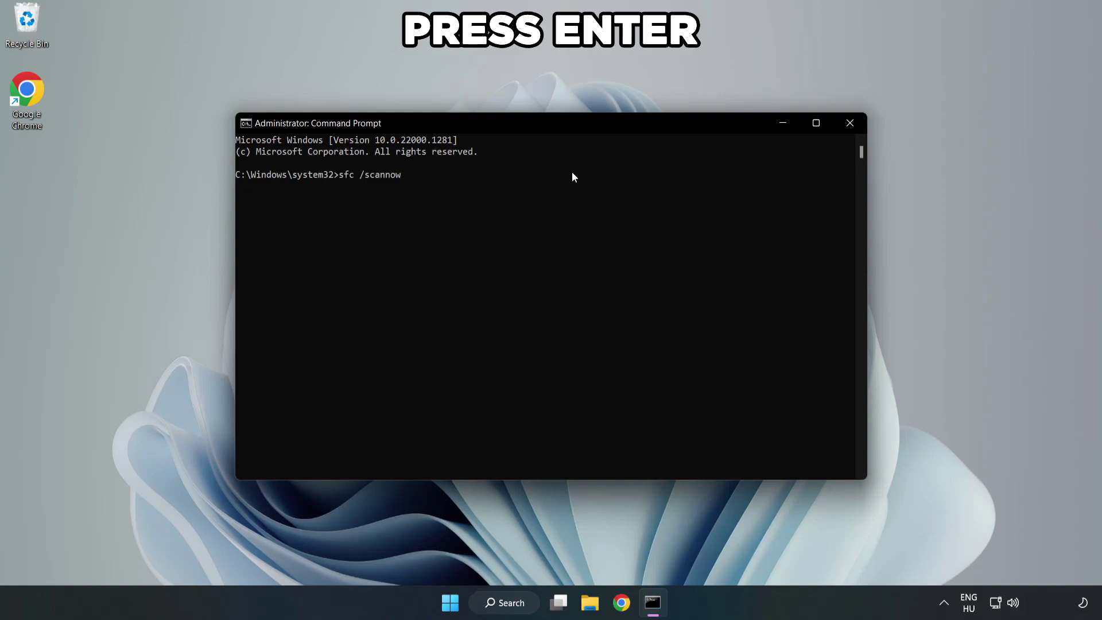
{"action": "key", "text": "Return"}
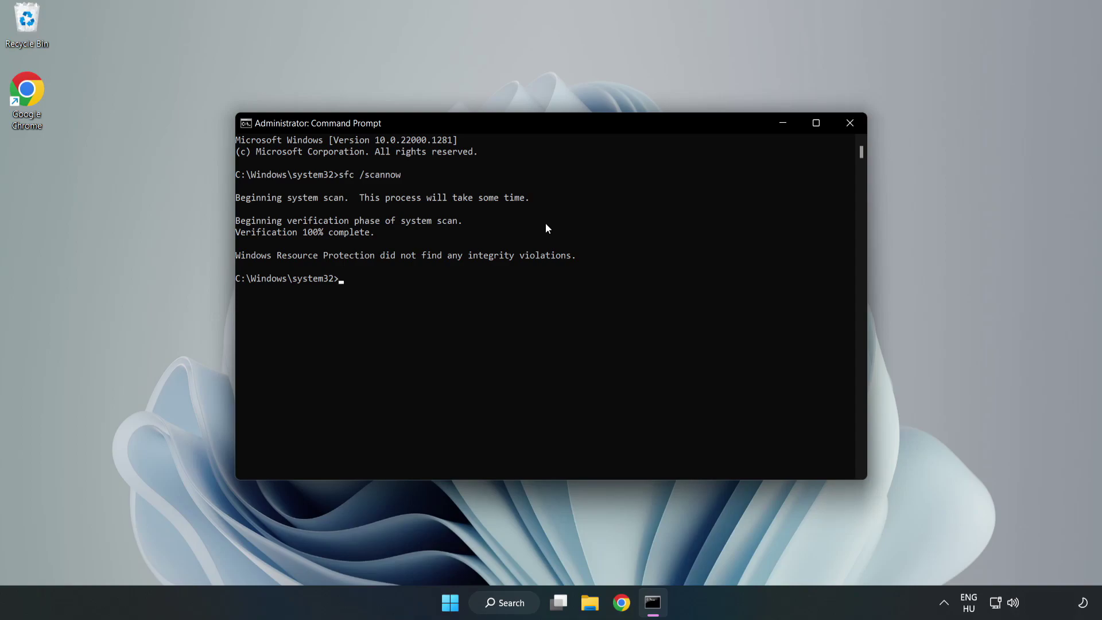
Step: Close Command Prompt, launch Windows Security and go to Virus & threat protection
{"action": "left_click", "coordinate": [850, 126]}
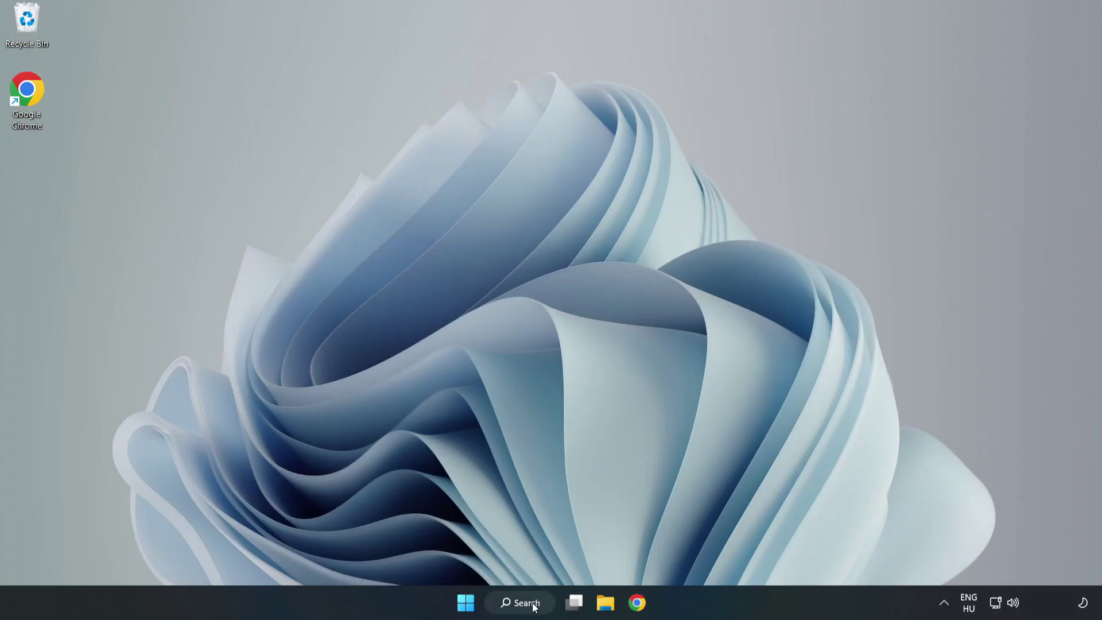
{"action": "left_click", "coordinate": [521, 603]}
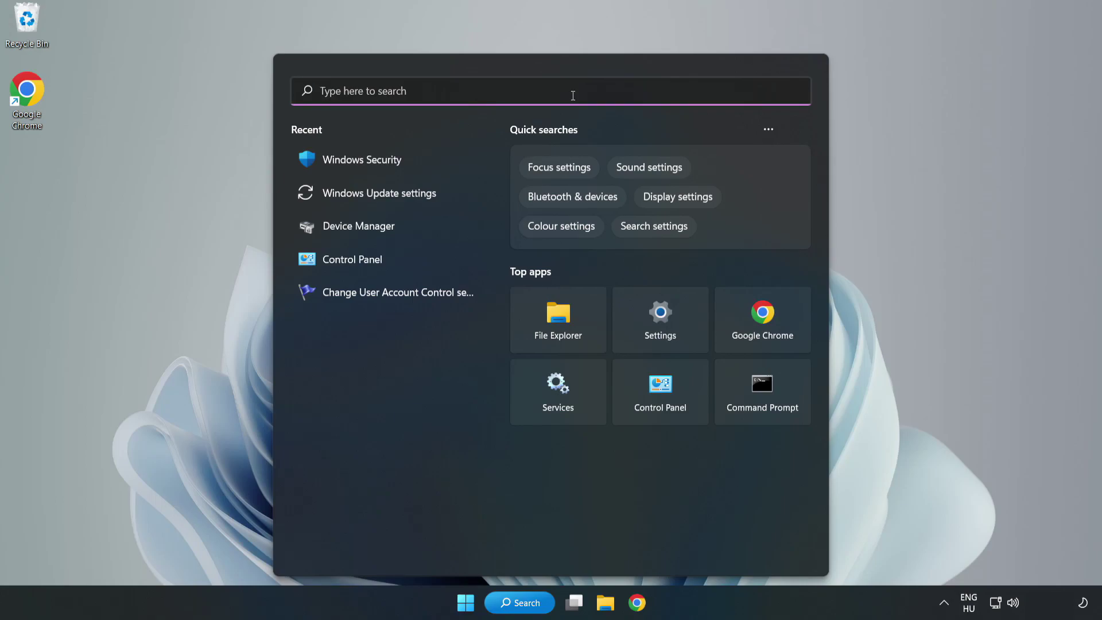
{"action": "type", "text": "secur"}
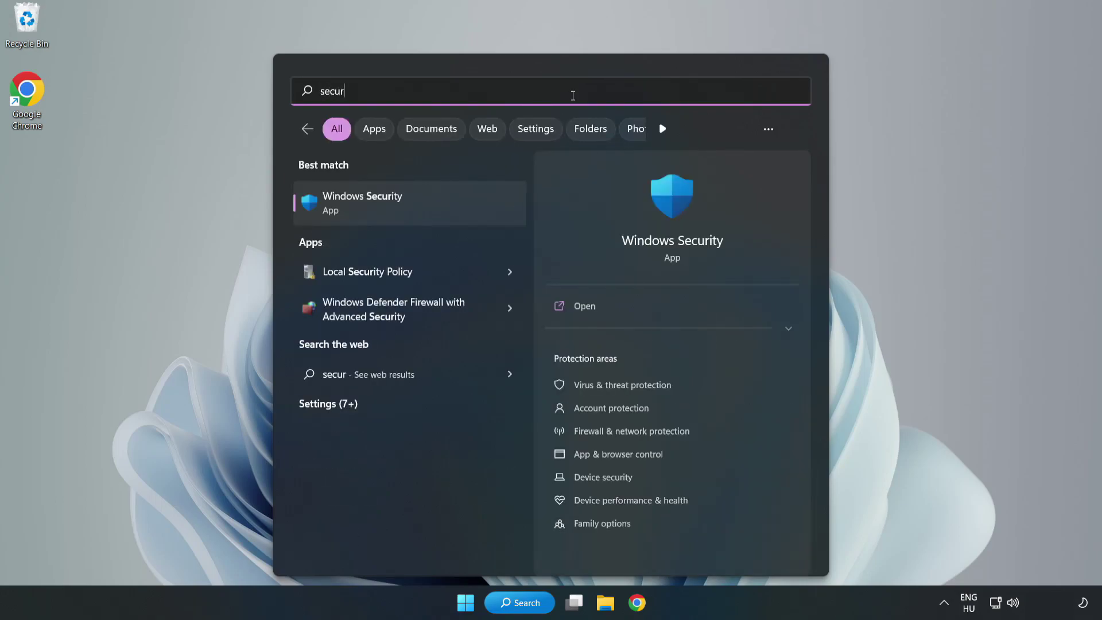
{"action": "type", "text": "ity"}
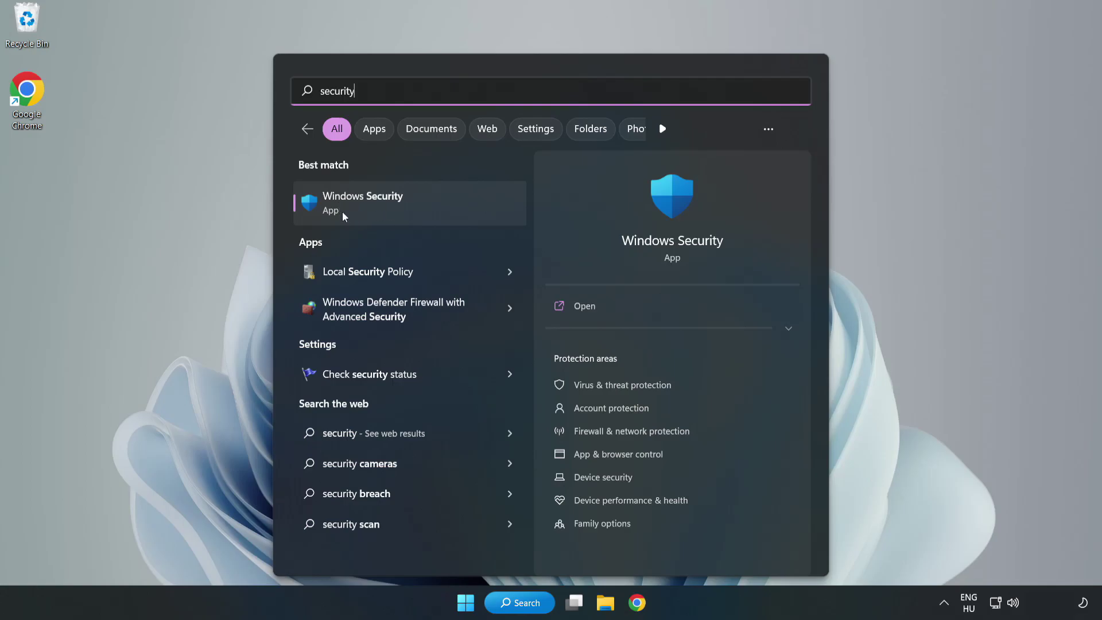
{"action": "left_click", "coordinate": [399, 209]}
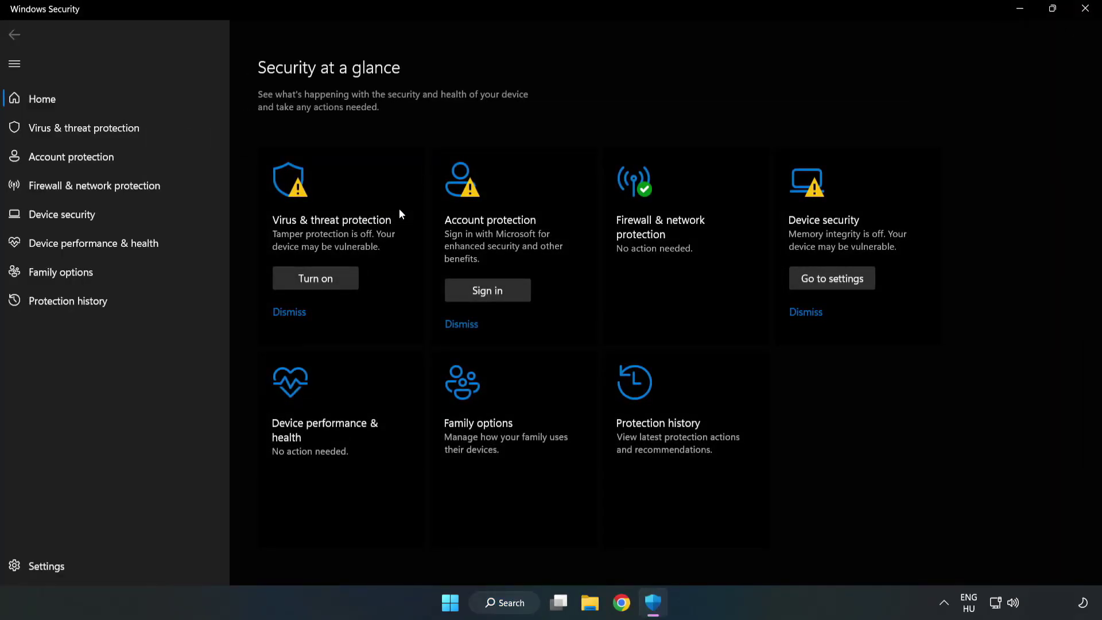
{"action": "left_click", "coordinate": [72, 132]}
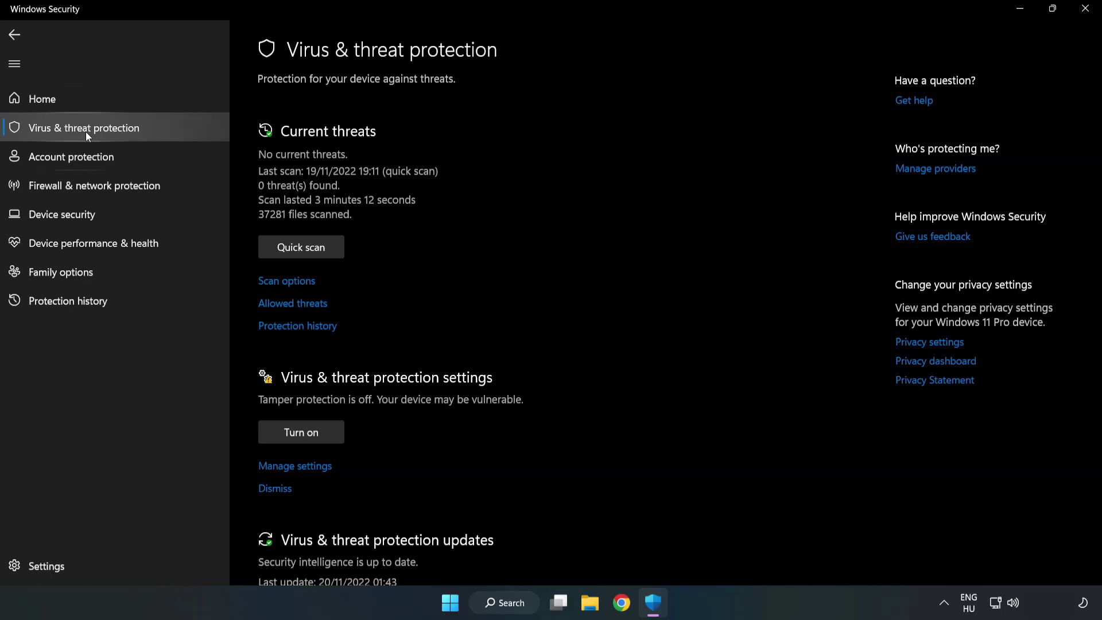
{"action": "scroll", "coordinate": [575, 221], "scroll_direction": "down", "scroll_amount": 3}
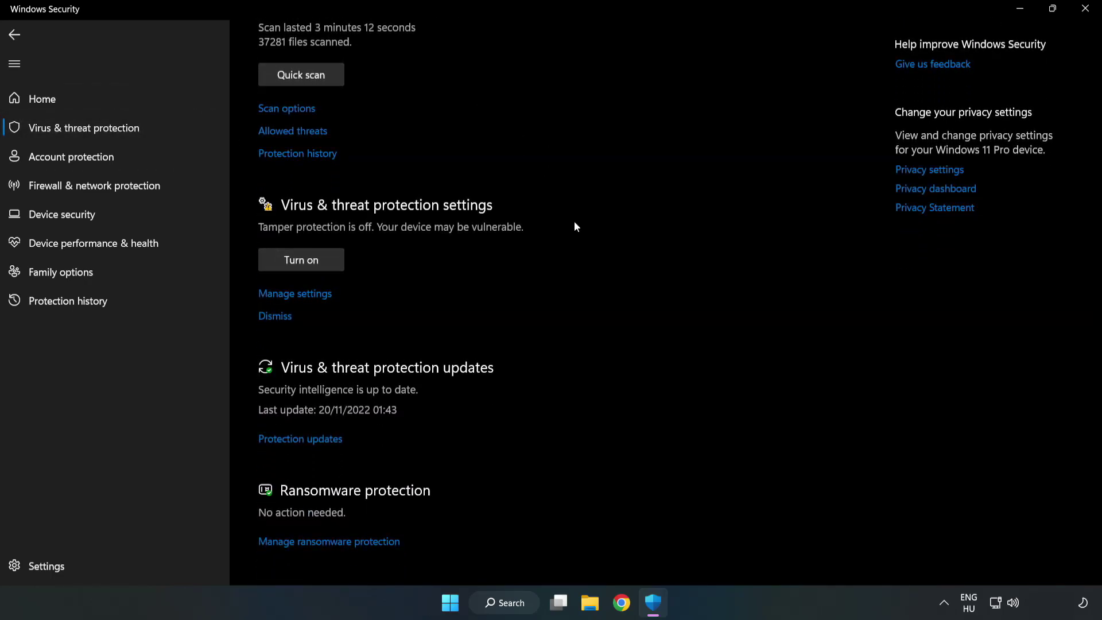
Step: Go from Virus & threat protection settings to Exclusions and begin adding an exclusion
{"action": "left_click", "coordinate": [301, 297]}
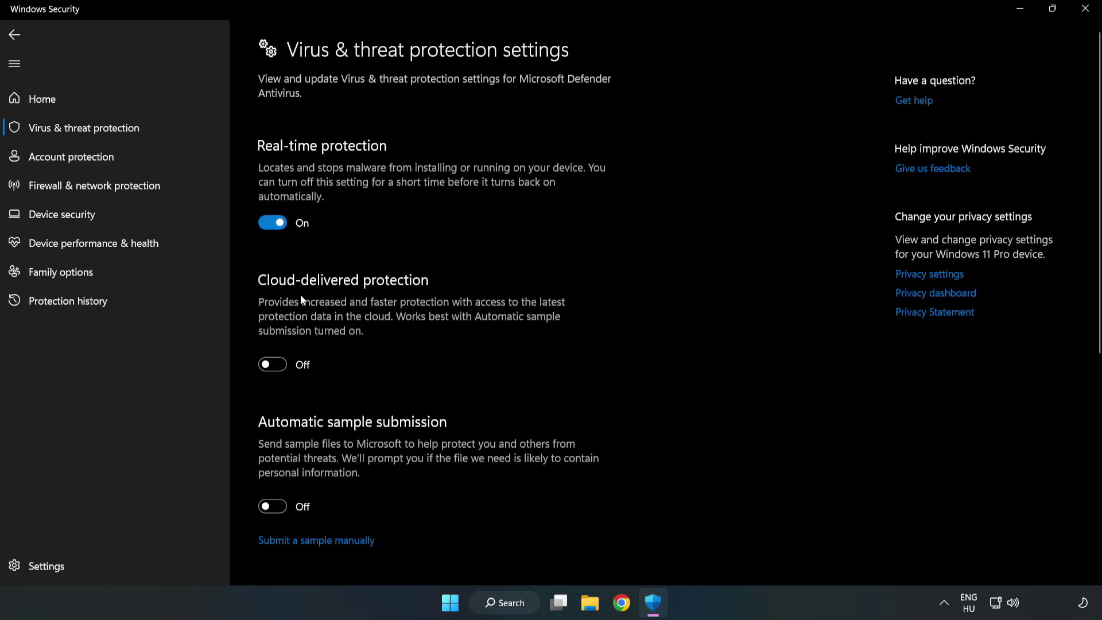
{"action": "scroll", "coordinate": [701, 288], "scroll_direction": "down", "scroll_amount": 3}
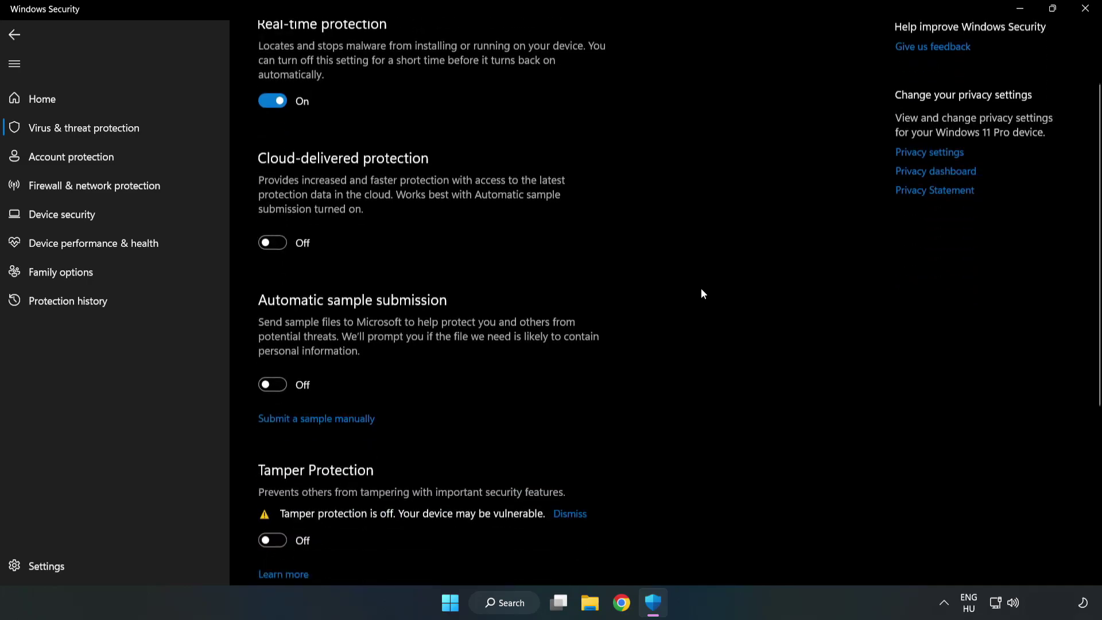
{"action": "scroll", "coordinate": [701, 289], "scroll_direction": "down", "scroll_amount": 3}
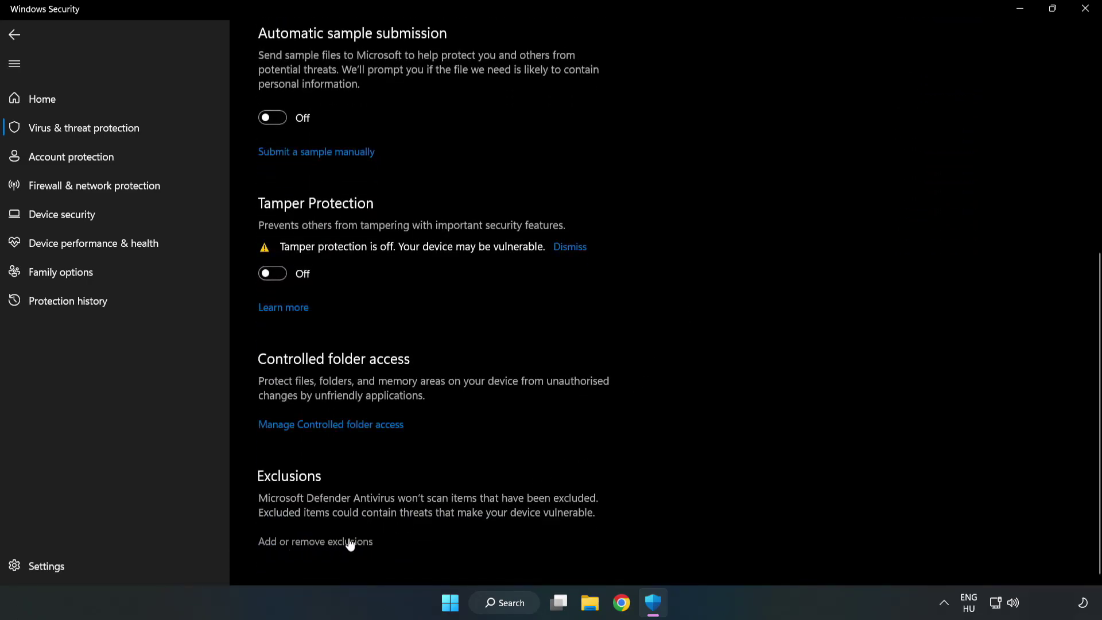
{"action": "scroll", "coordinate": [327, 546], "scroll_direction": "up", "scroll_amount": 1}
{"action": "left_click", "coordinate": [327, 544]}
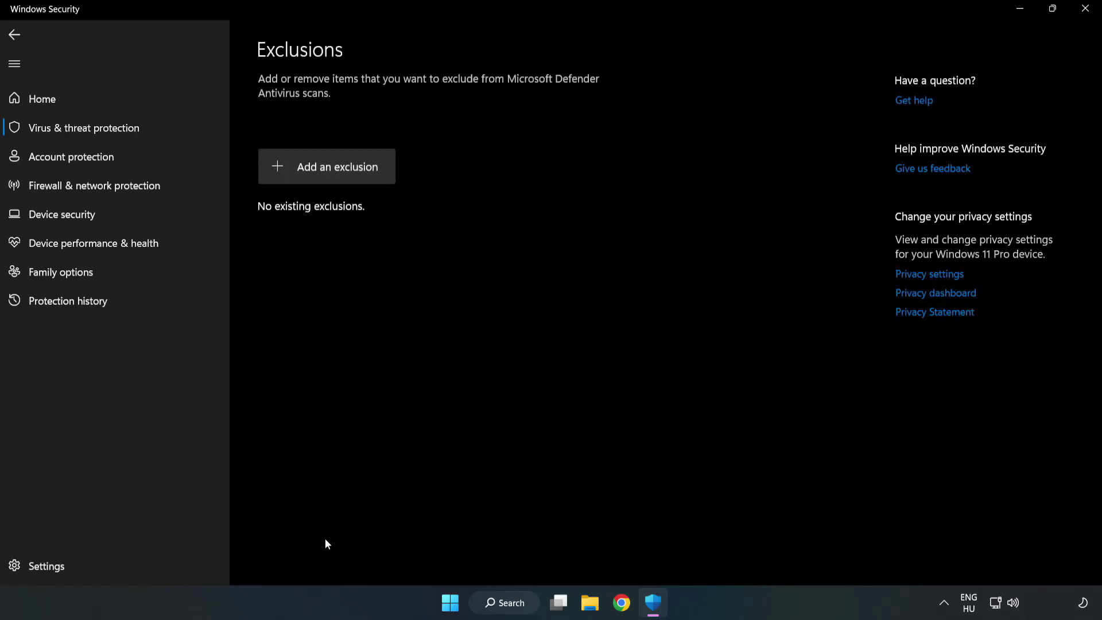
{"action": "left_click", "coordinate": [337, 170]}
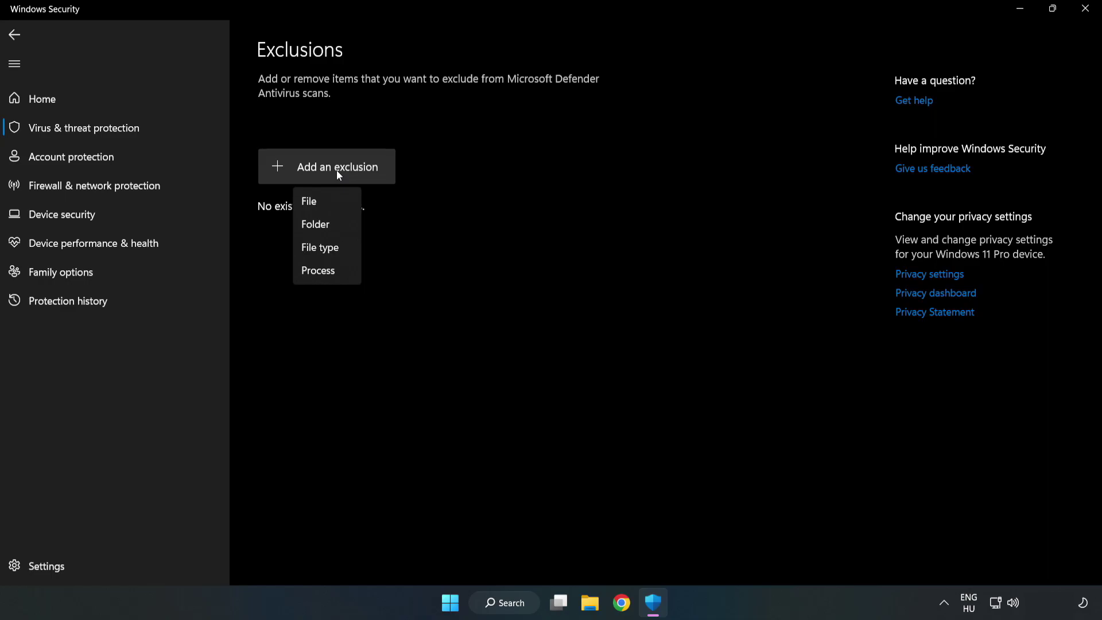
Step: Exclude the shortcut in C:\Program Files (x86)\NOT WORKING APP as a file, then close Windows Security
{"action": "left_click", "coordinate": [313, 201]}
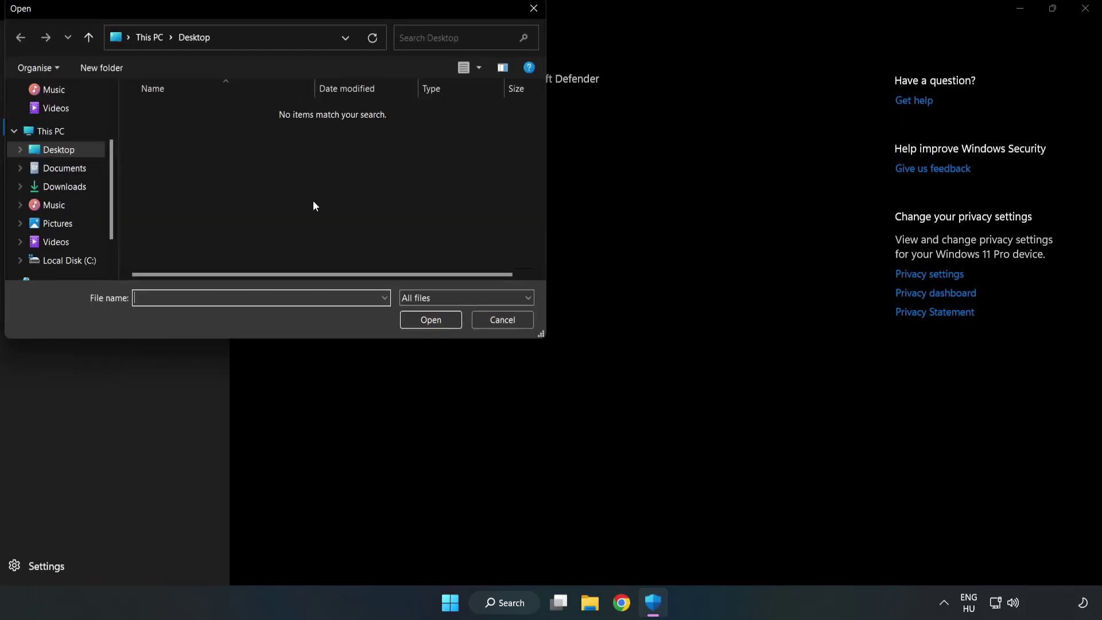
{"action": "left_click_drag", "start_coordinate": [296, 25], "coordinate": [508, 122]}
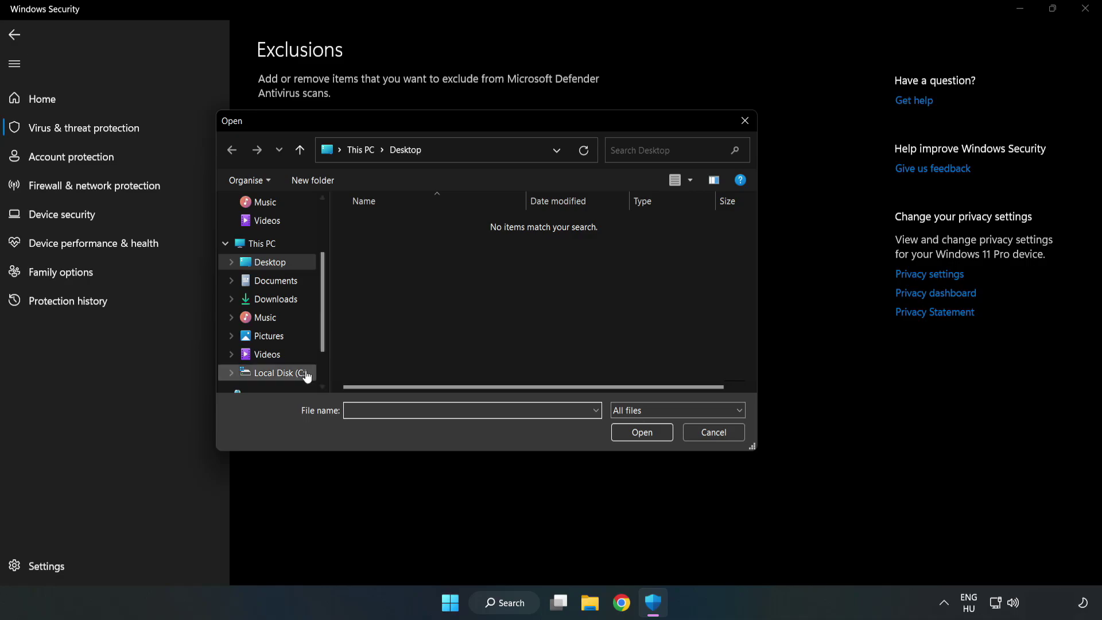
{"action": "left_click", "coordinate": [280, 372]}
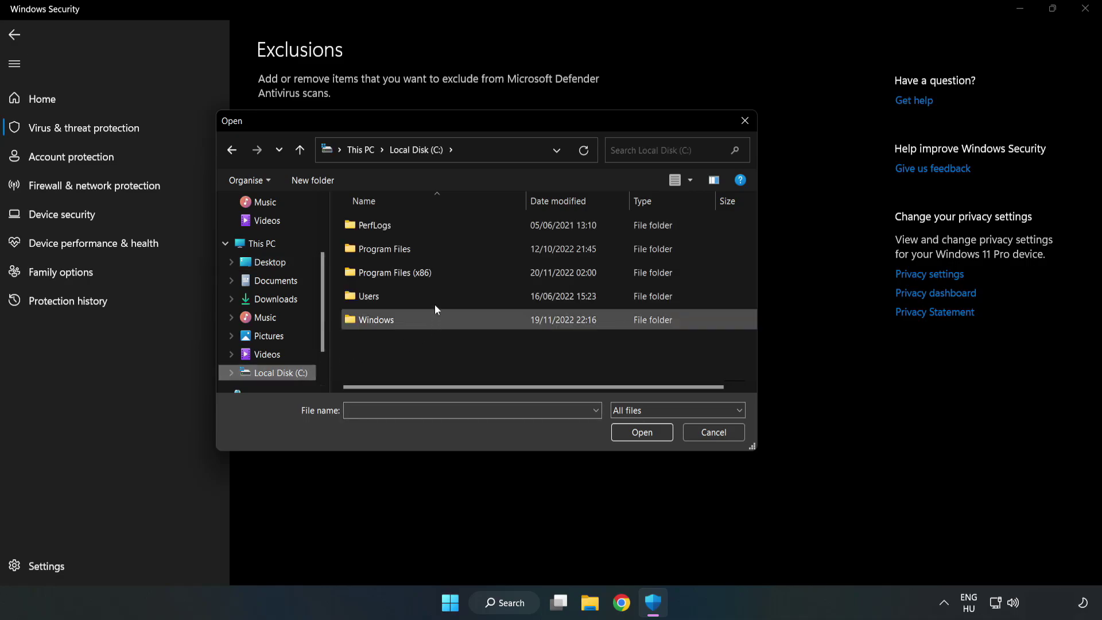
{"action": "double_click", "coordinate": [433, 274]}
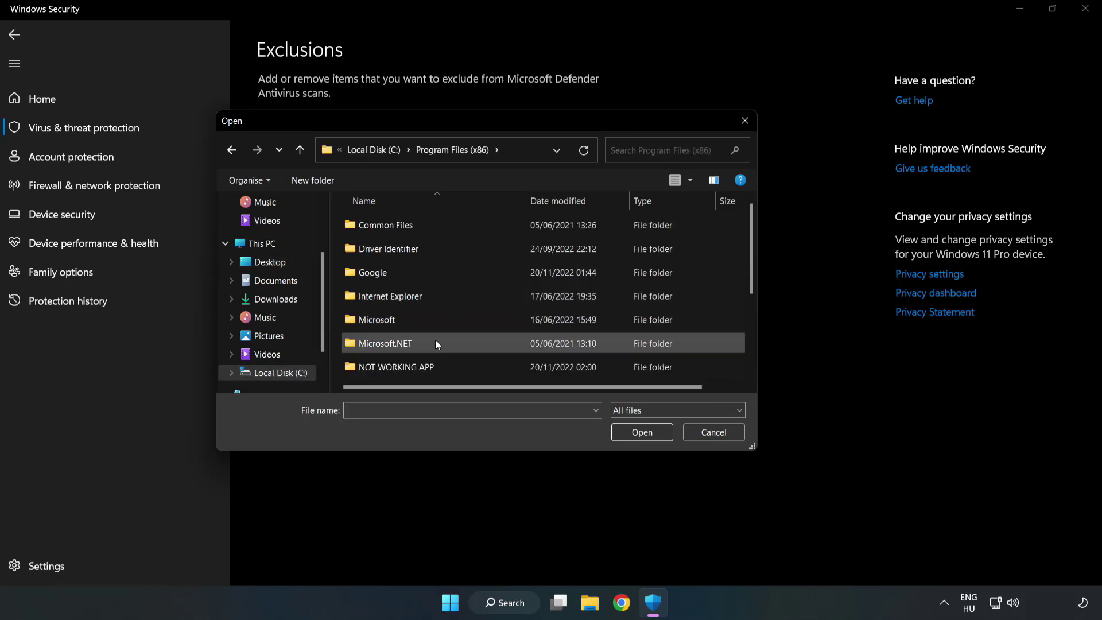
{"action": "double_click", "coordinate": [434, 365]}
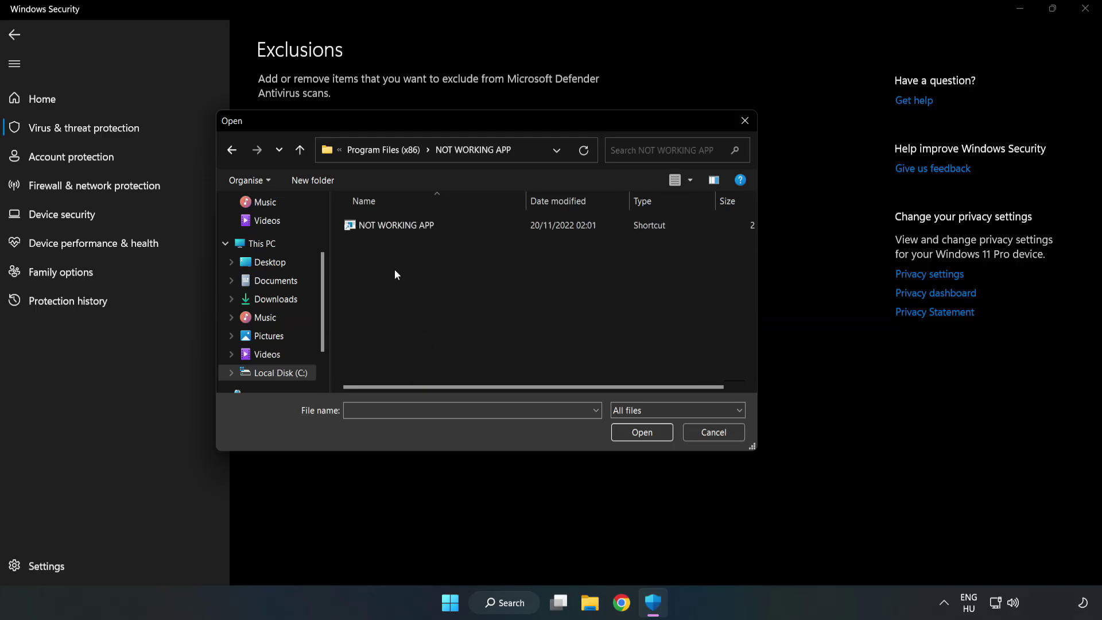
{"action": "left_click", "coordinate": [388, 225]}
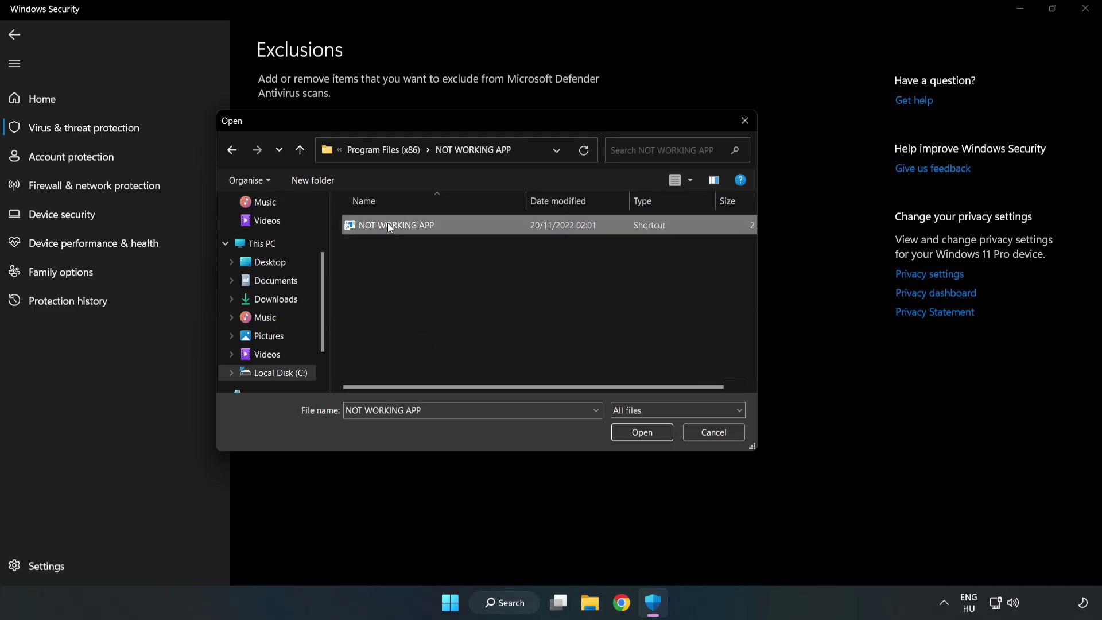
{"action": "left_click", "coordinate": [641, 434]}
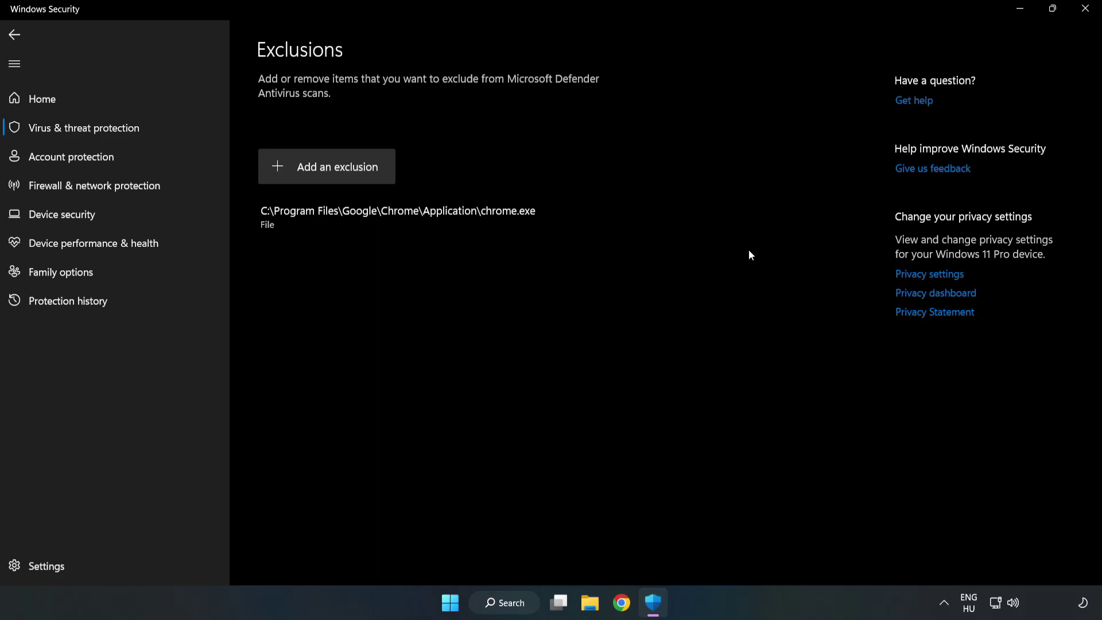
{"action": "left_click", "coordinate": [1085, 12]}
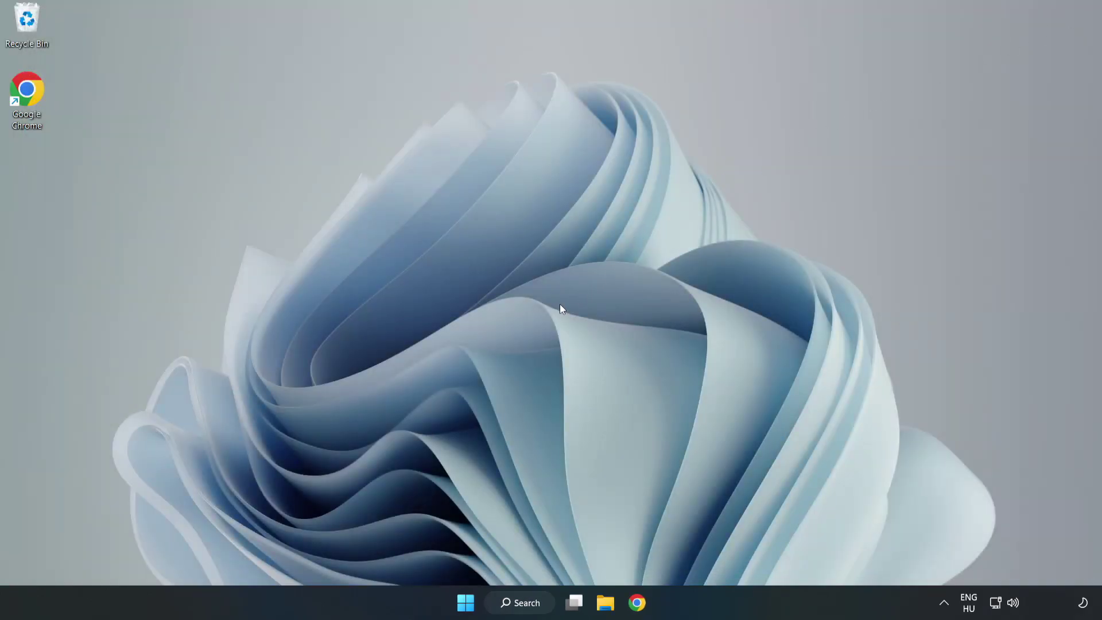
Step: Show the Start menu's Sleep, Shut down and Restart power options
{"action": "left_click", "coordinate": [465, 602]}
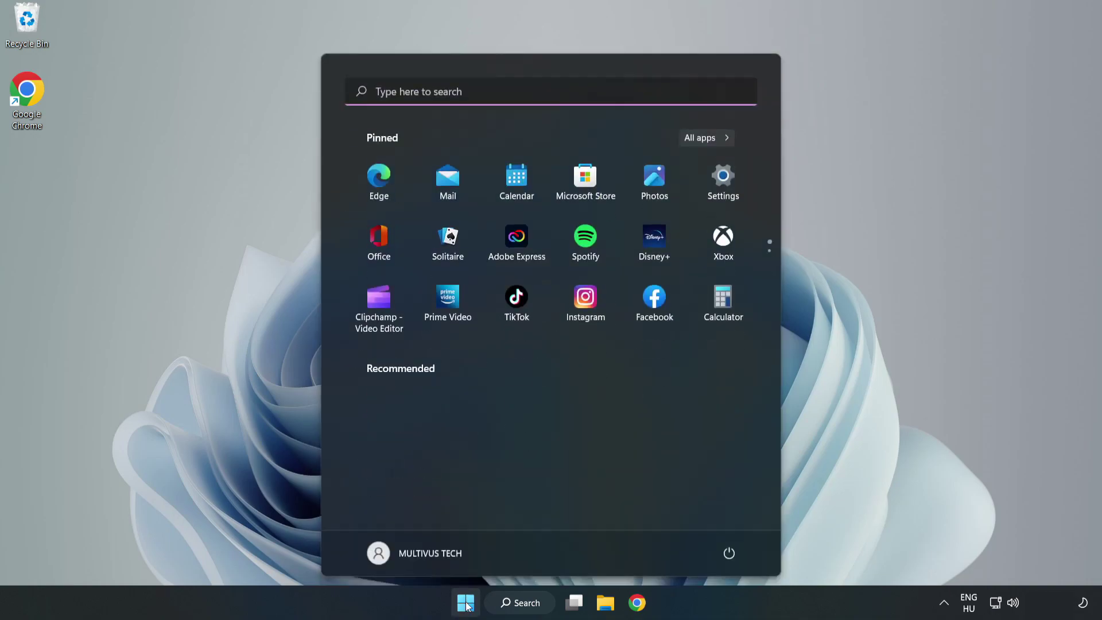
{"action": "left_click", "coordinate": [731, 554]}
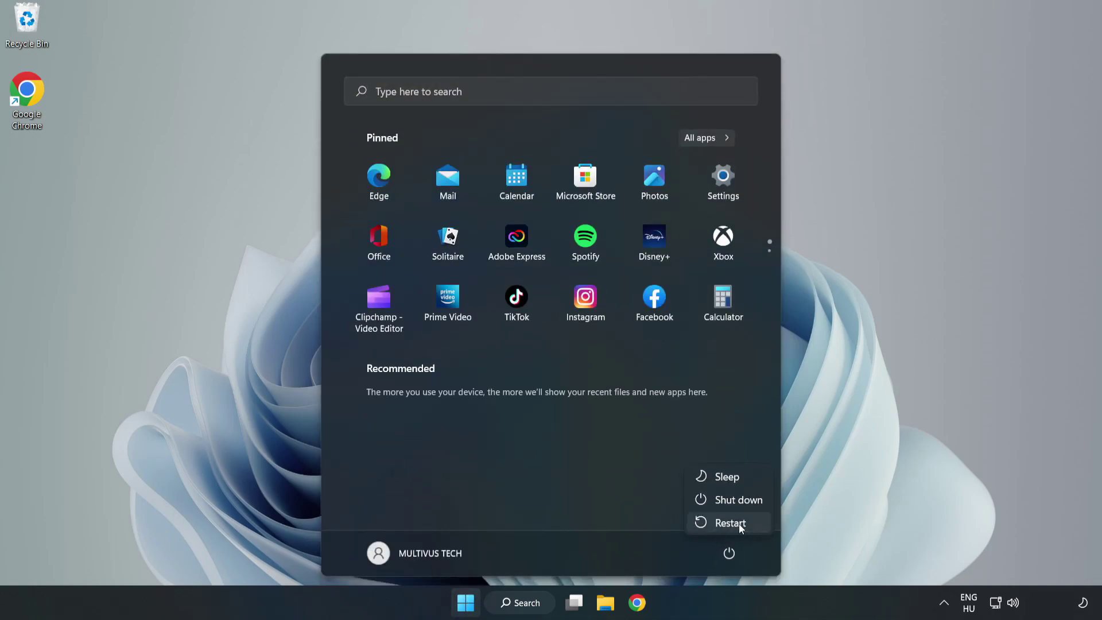